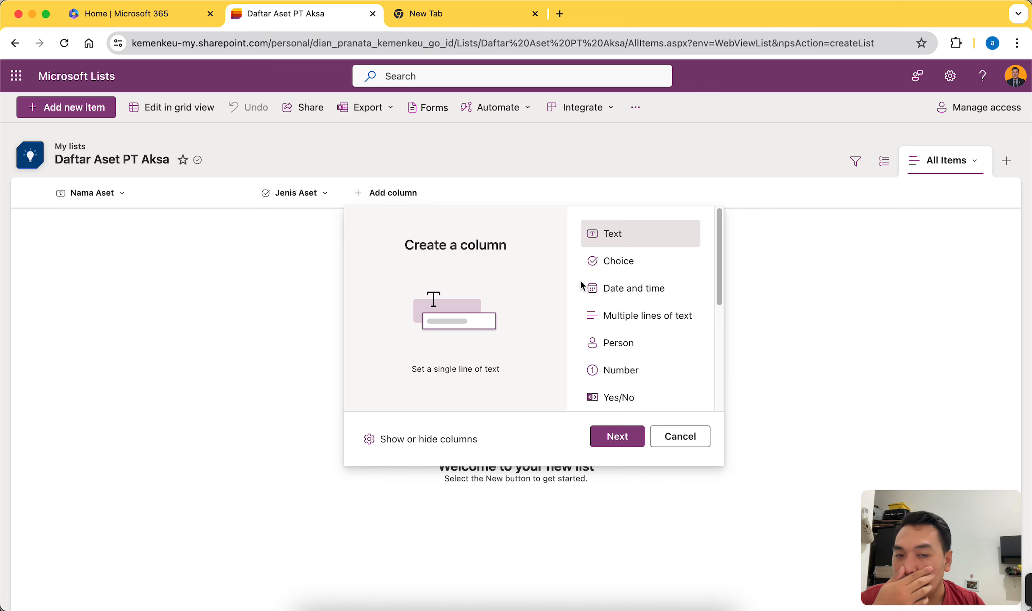
# - Start a new Date and time column in the asset list and turn on its friendly format
pyautogui.click(640, 295)
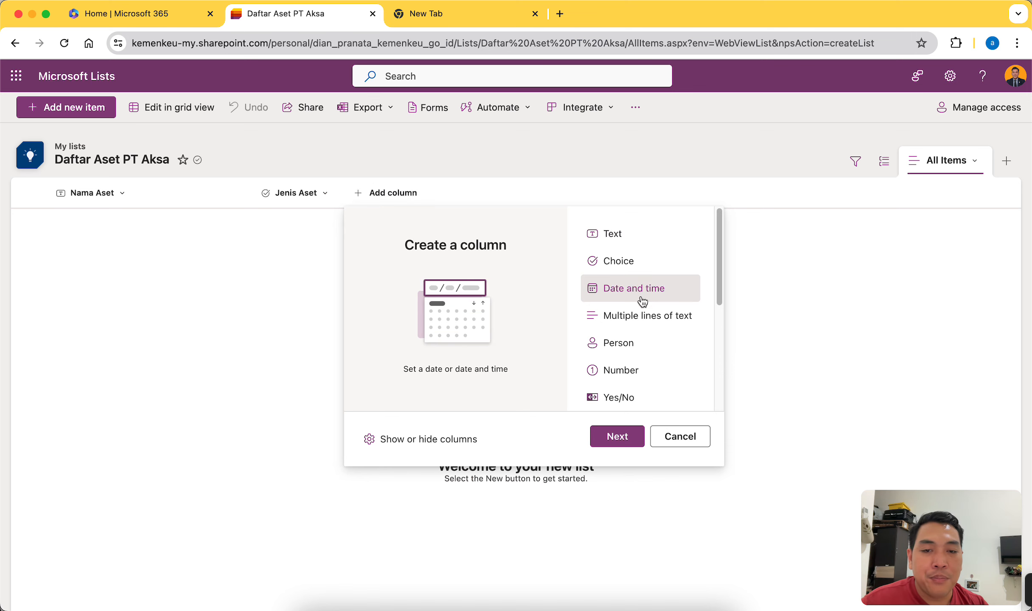
pyautogui.click(618, 438)
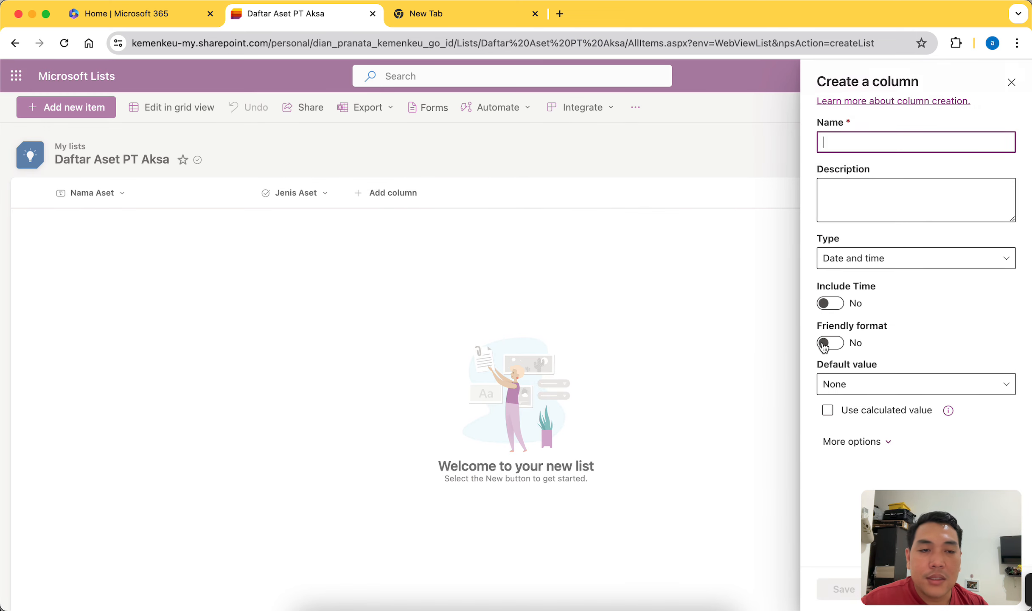
pyautogui.click(918, 267)
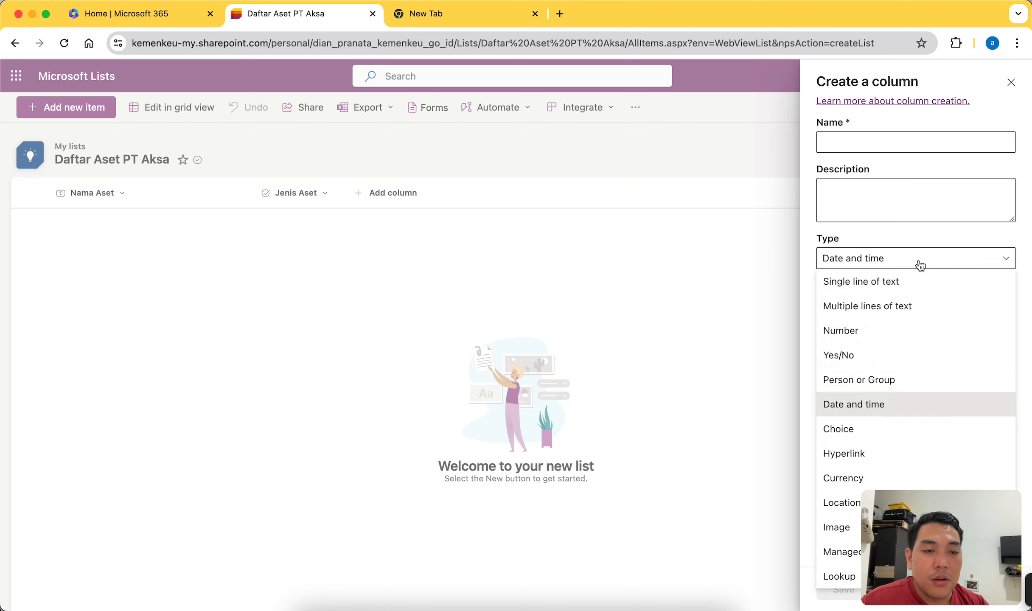
pyautogui.click(919, 265)
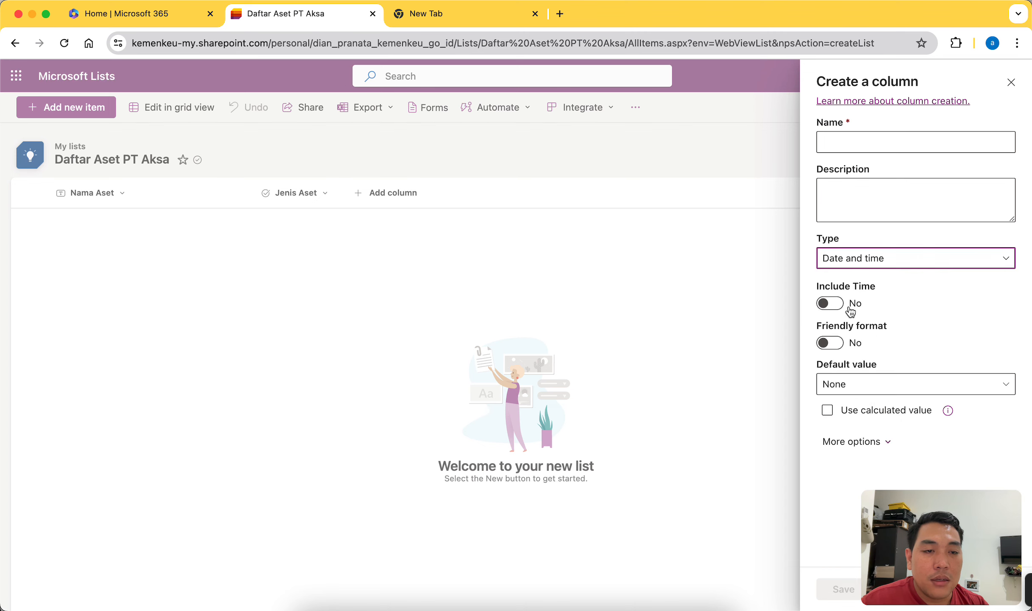
pyautogui.click(830, 343)
pyautogui.click(873, 394)
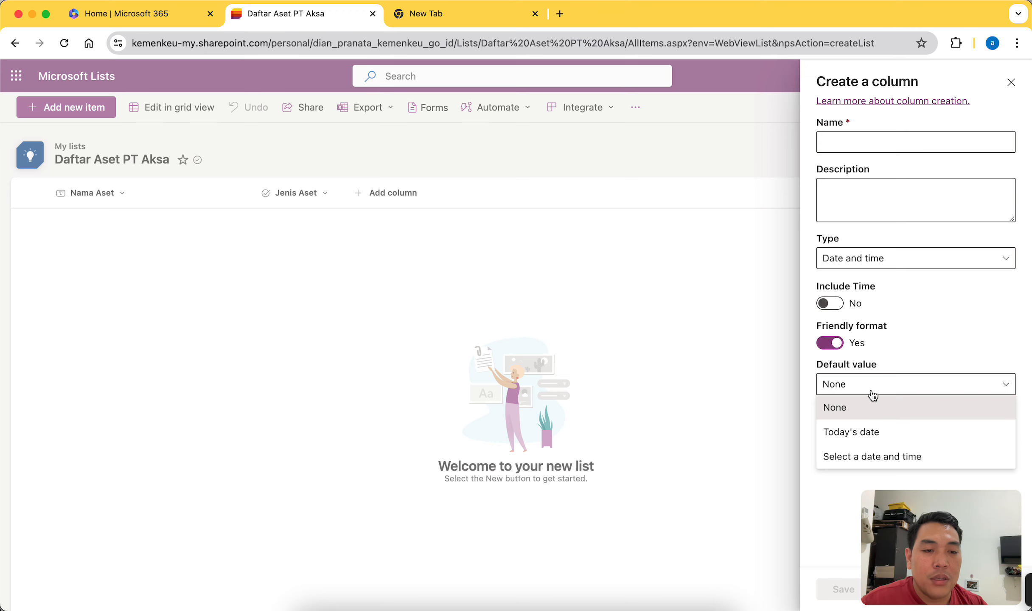
pyautogui.click(879, 456)
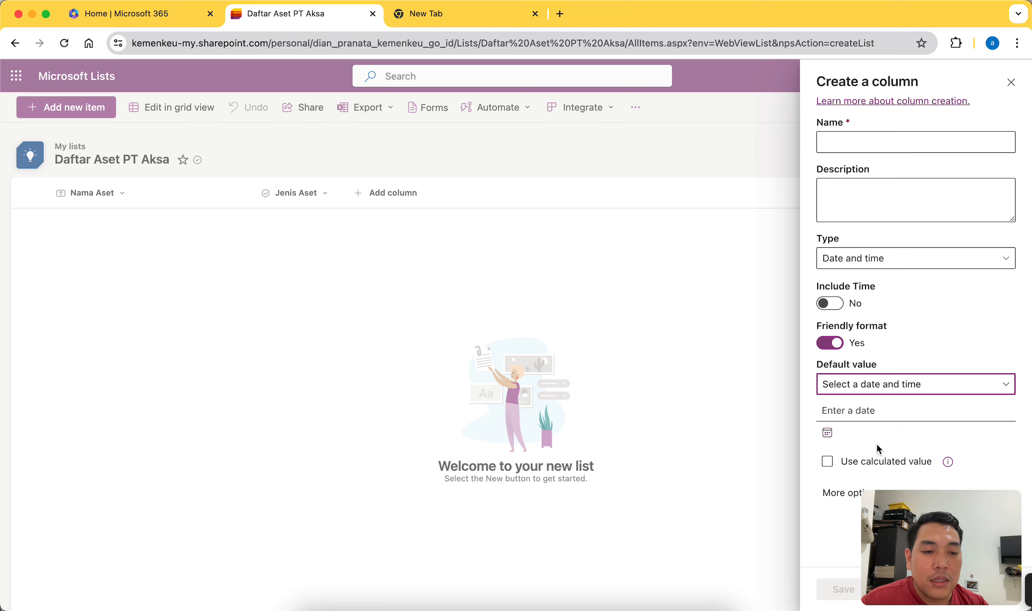
pyautogui.click(879, 387)
pyautogui.click(877, 409)
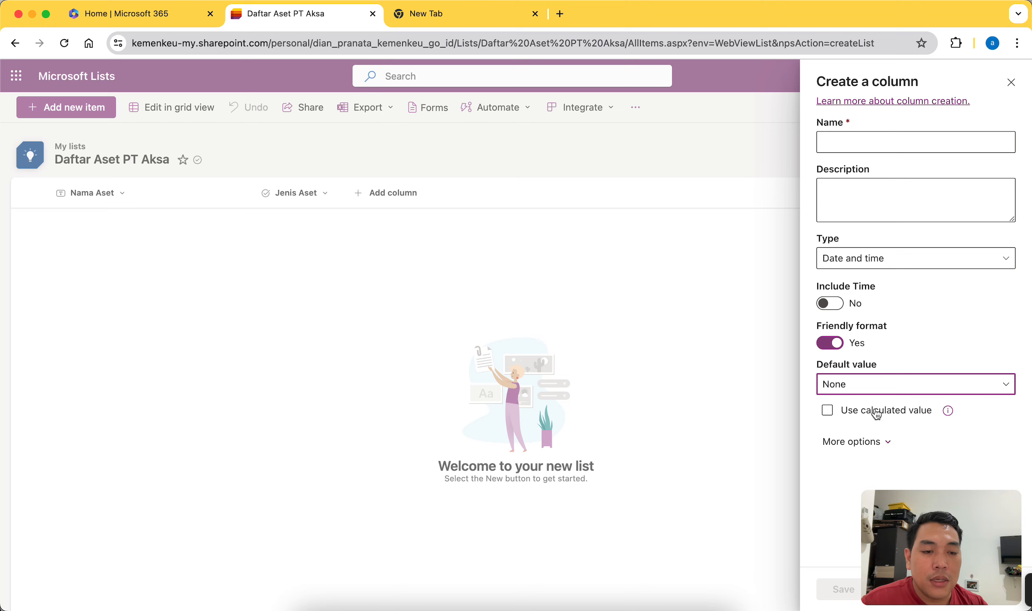
# - Name the new date column "Tahun Aset"
pyautogui.click(865, 140)
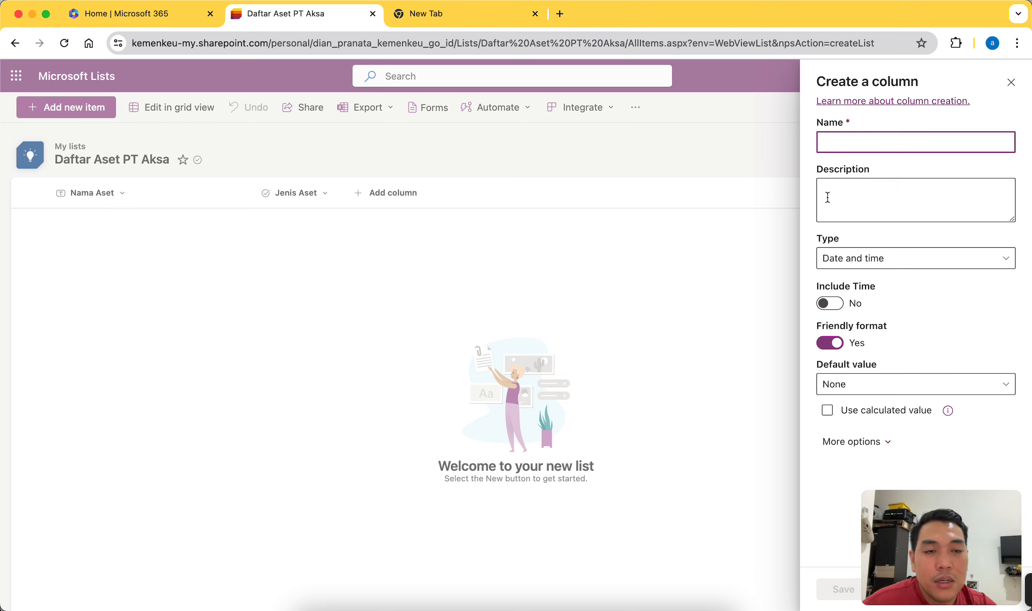
pyautogui.write('Tahun ')
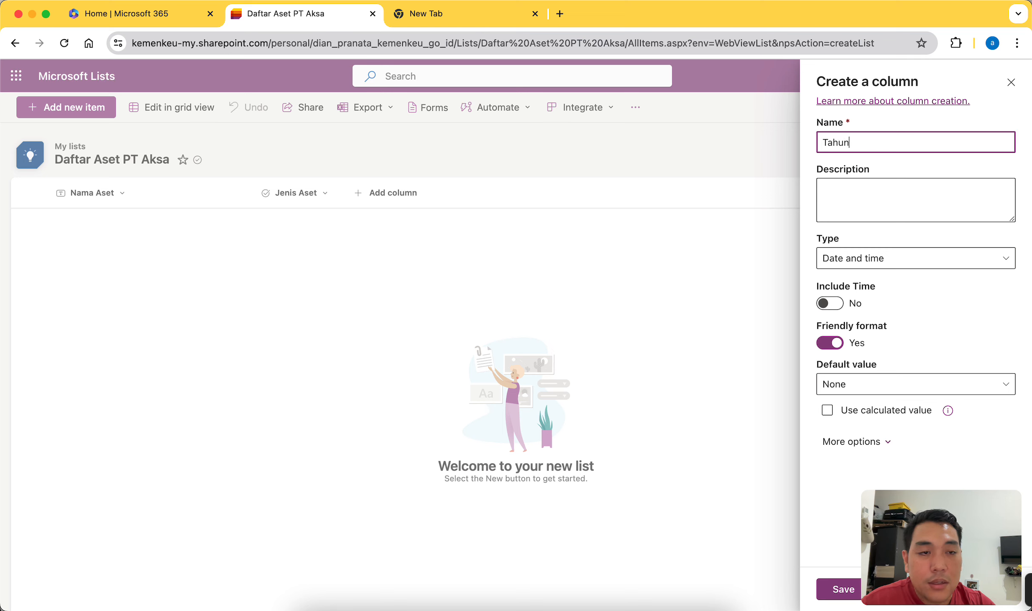
pyautogui.write('Aset')
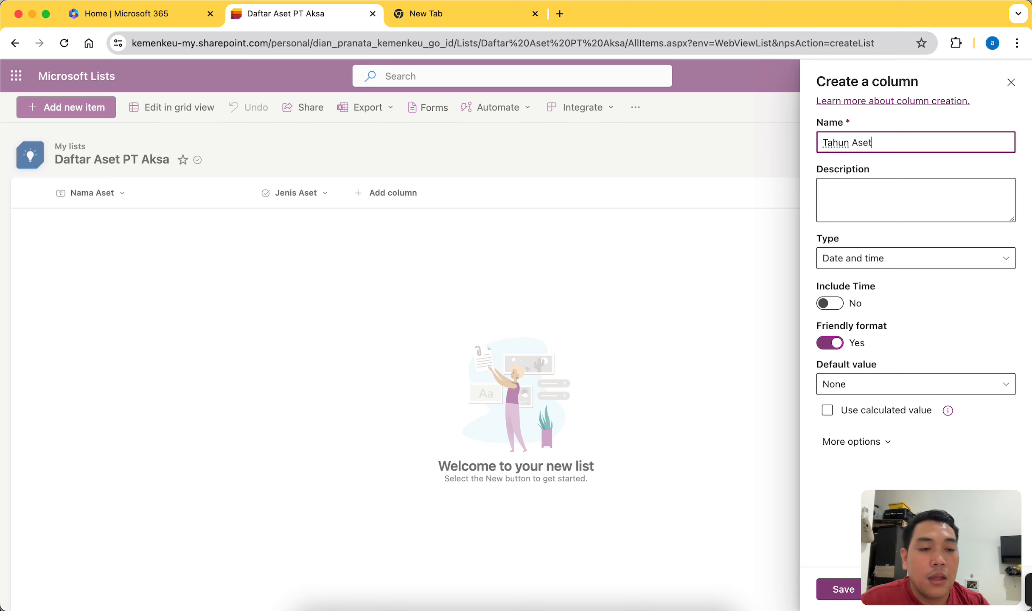
pyautogui.click(907, 384)
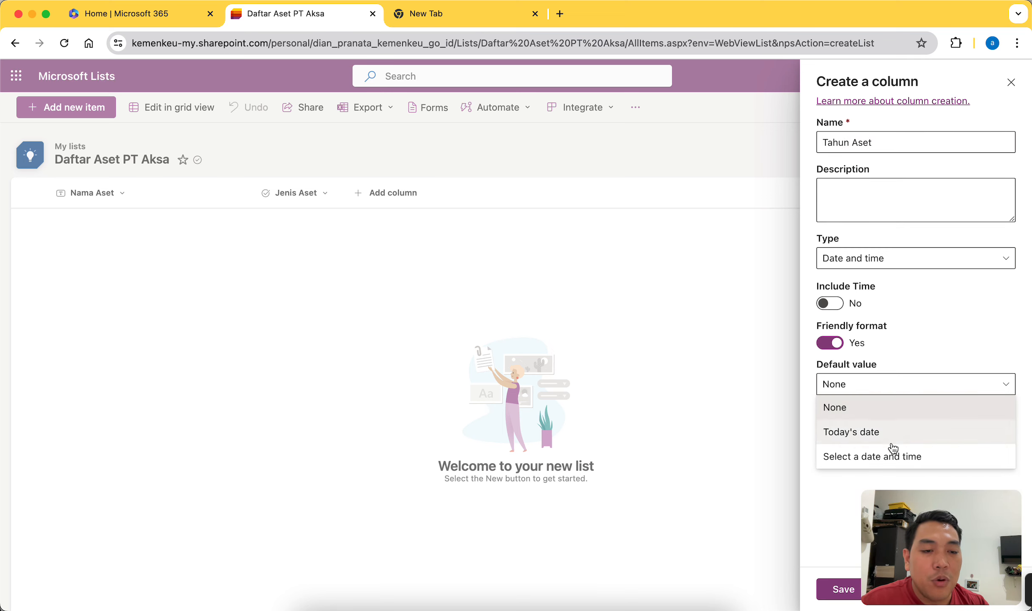
pyautogui.click(890, 434)
pyautogui.click(894, 387)
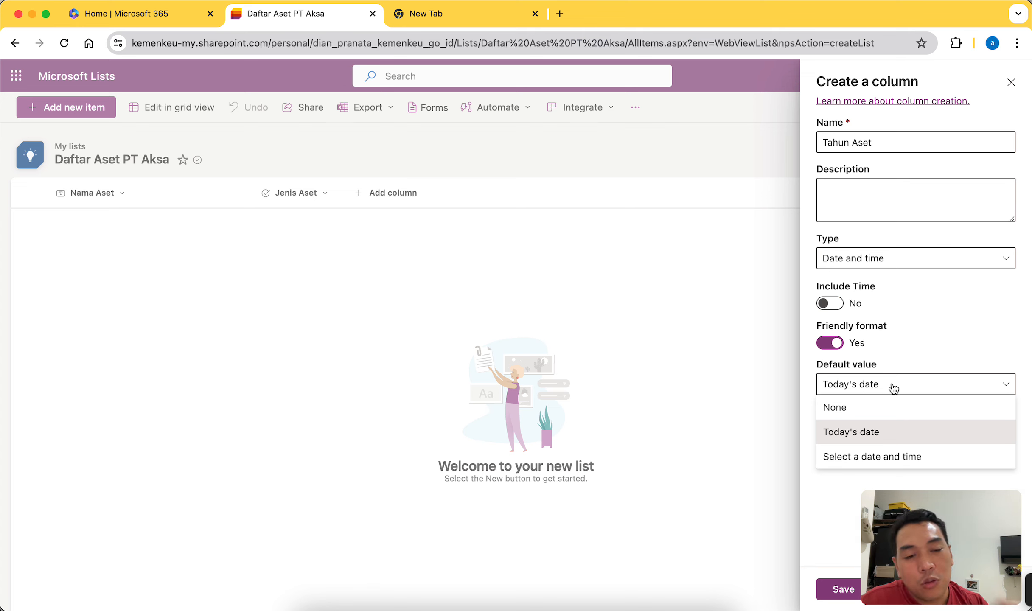
pyautogui.click(900, 456)
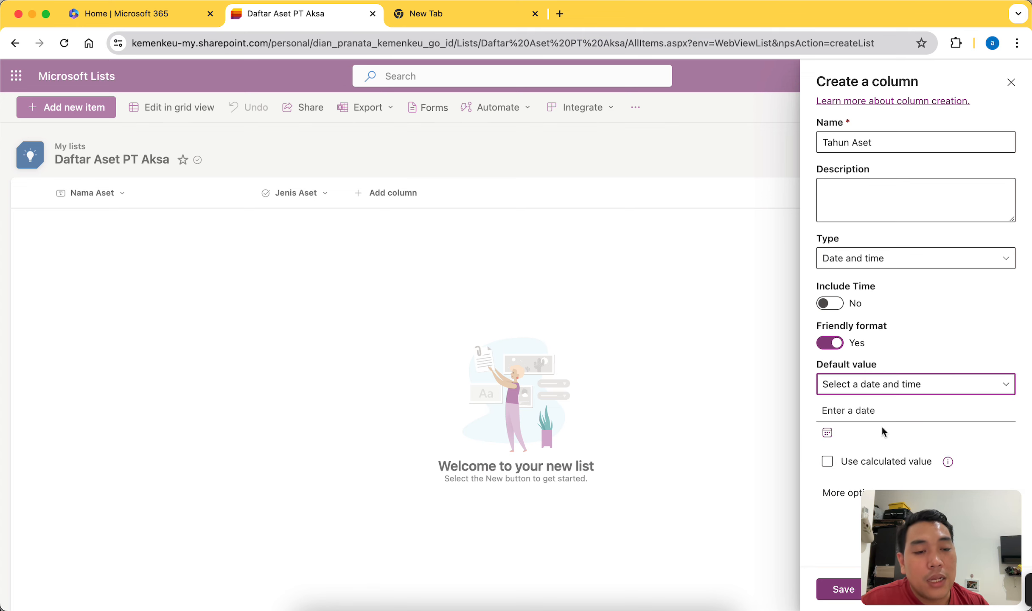
pyautogui.click(827, 432)
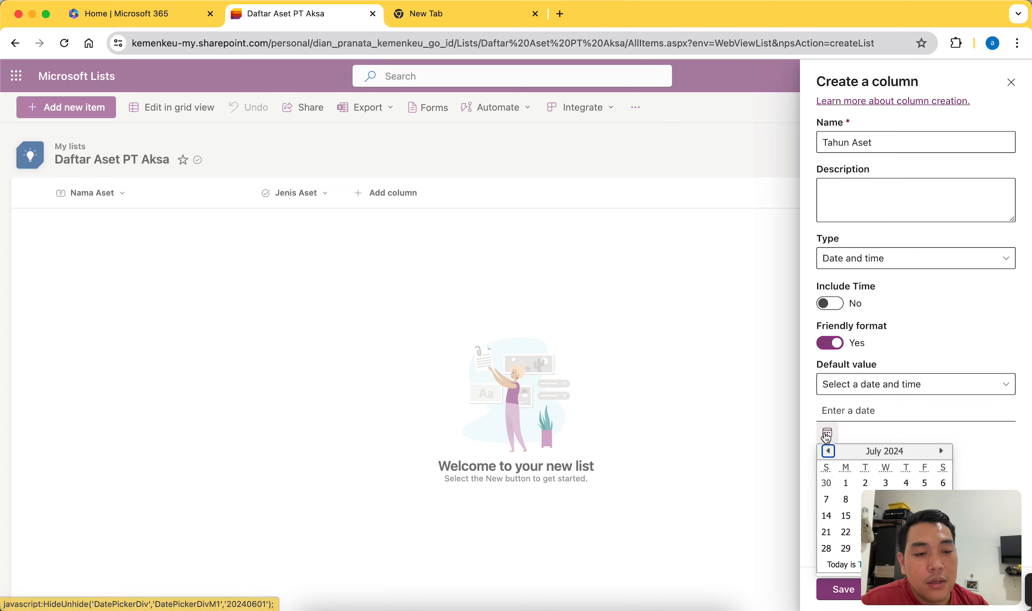
pyautogui.click(961, 465)
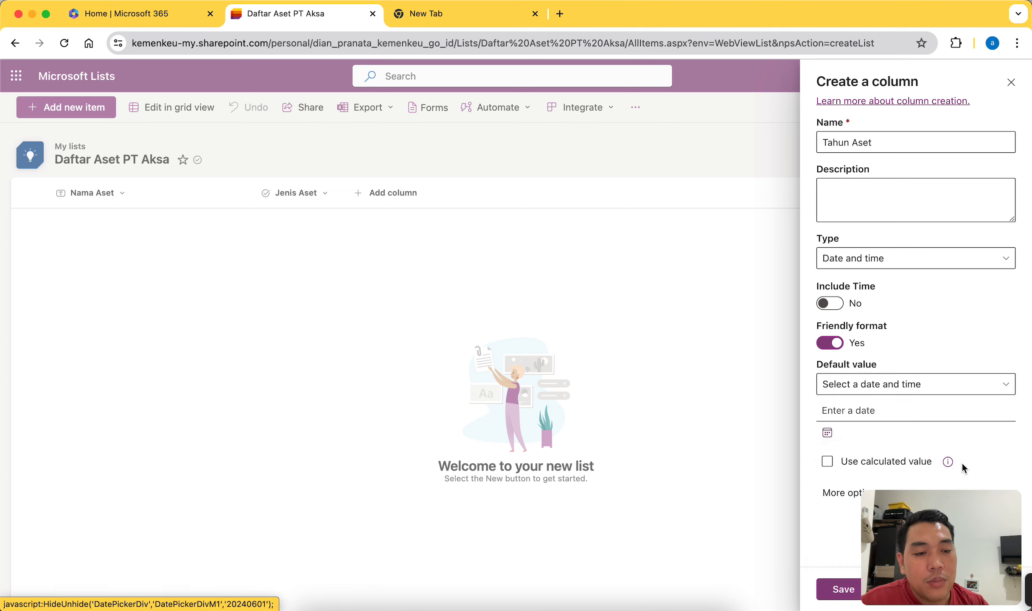
pyautogui.click(846, 388)
pyautogui.click(858, 409)
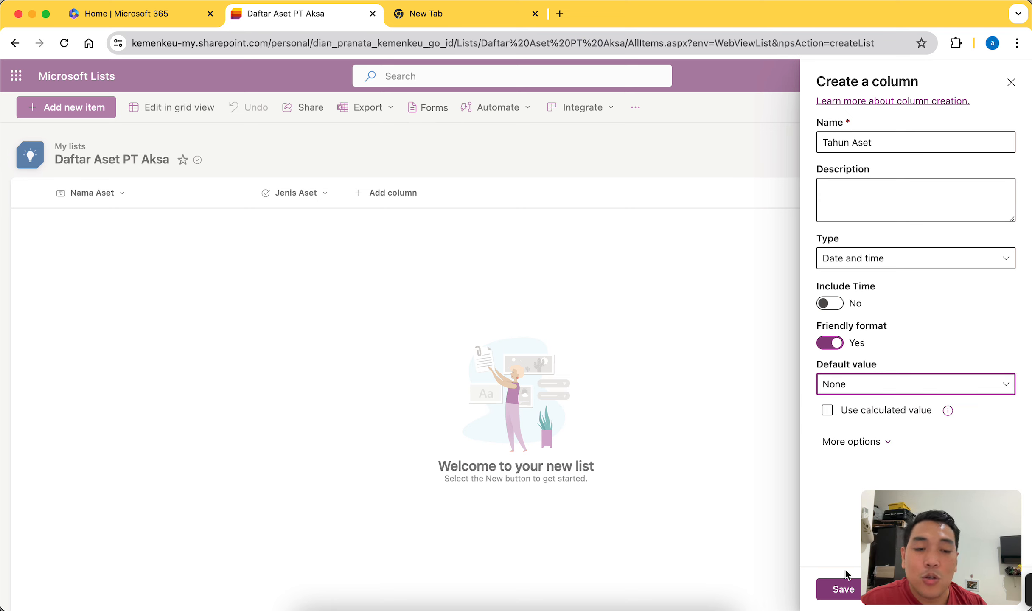
# - Save the date column with its additional options left at their defaults, and widen it to fit its full name
pyautogui.click(864, 446)
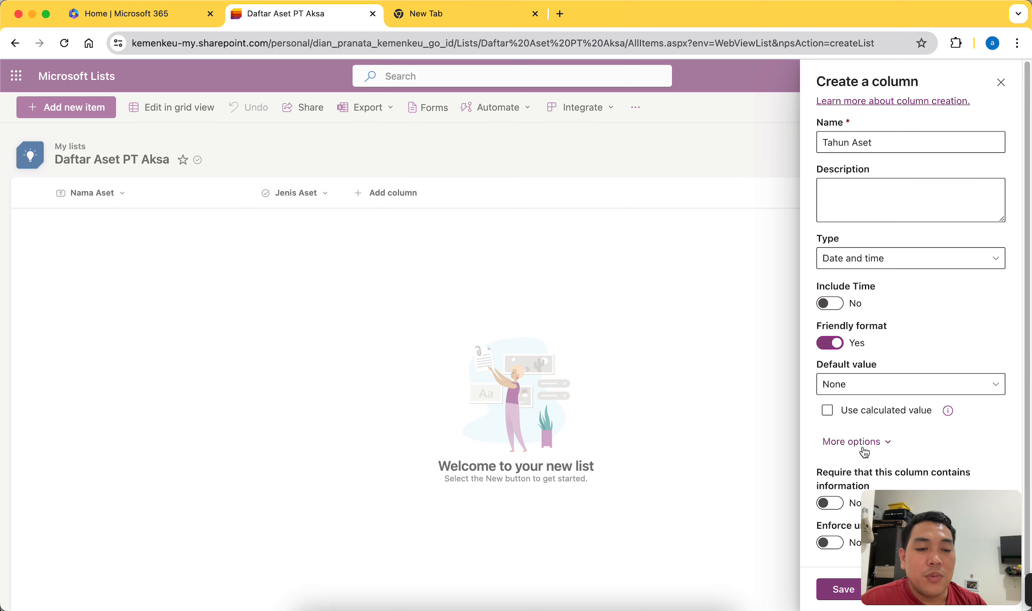
pyautogui.scroll(-1, 993, 411)
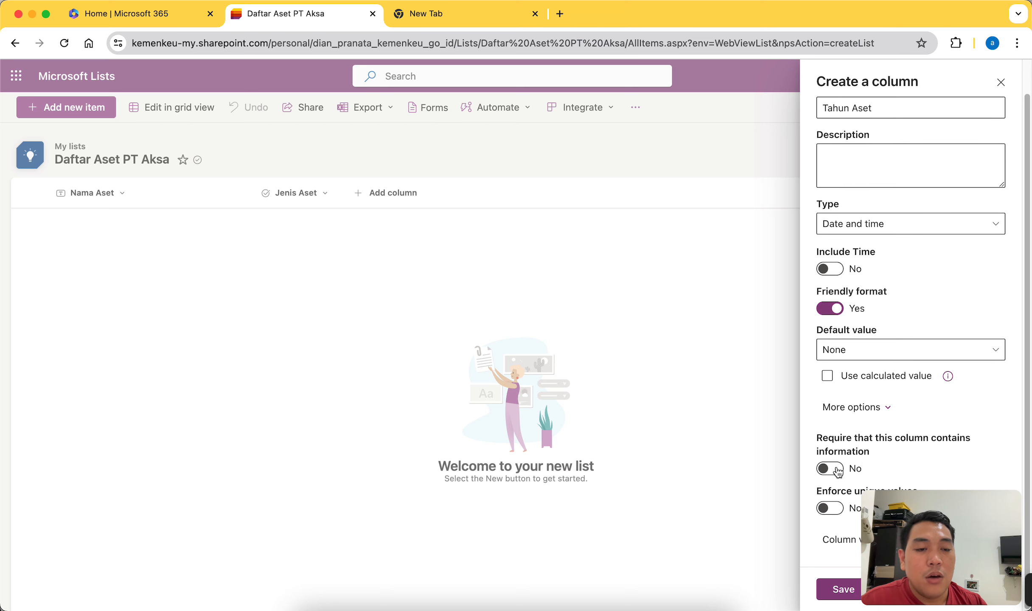
pyautogui.click(841, 586)
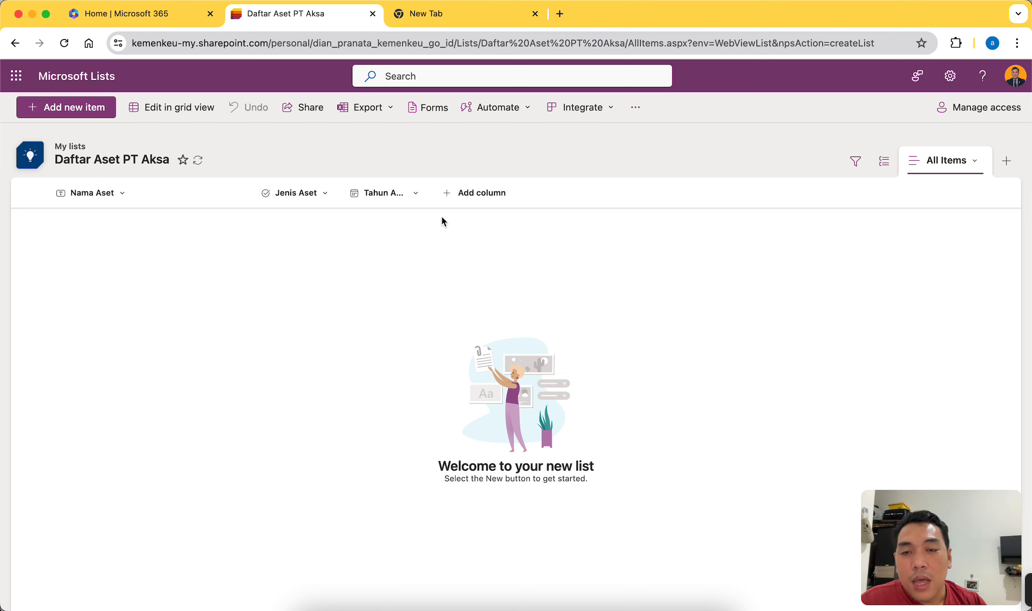
pyautogui.moveTo(431, 193)
pyautogui.mouseDown()
pyautogui.moveTo(449, 192)
pyautogui.moveTo(434, 187)
pyautogui.mouseUp()
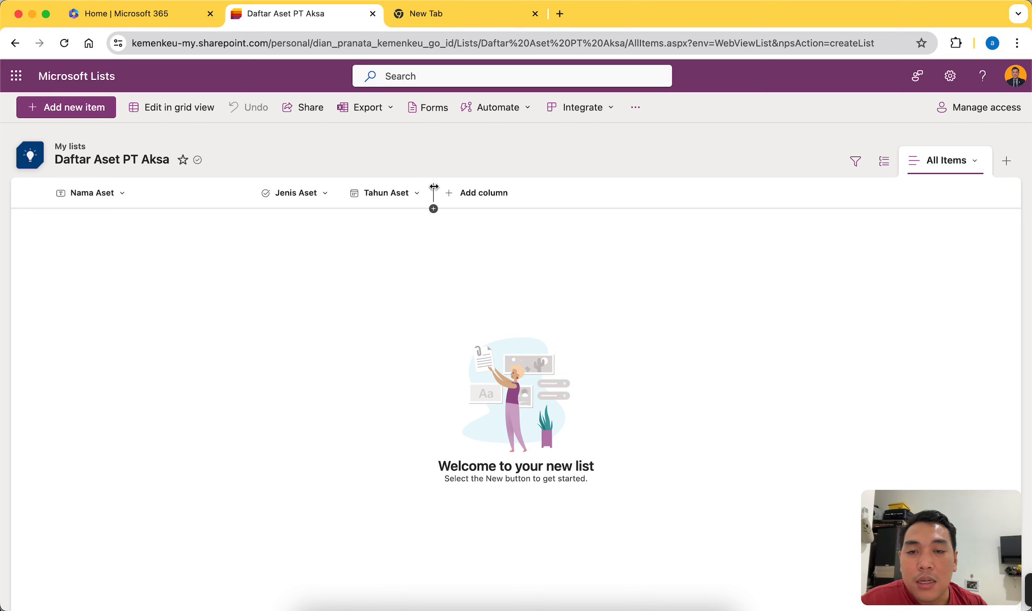
# - Add a Number column named "Jumlah Aset" to the list and widen it to fit its full name
pyautogui.click(489, 192)
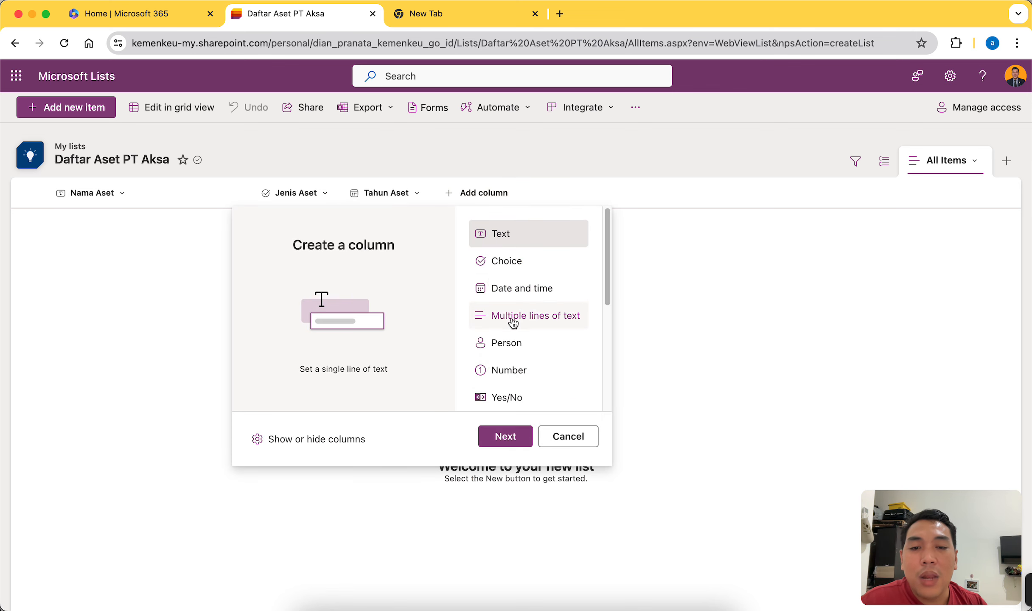
pyautogui.click(513, 368)
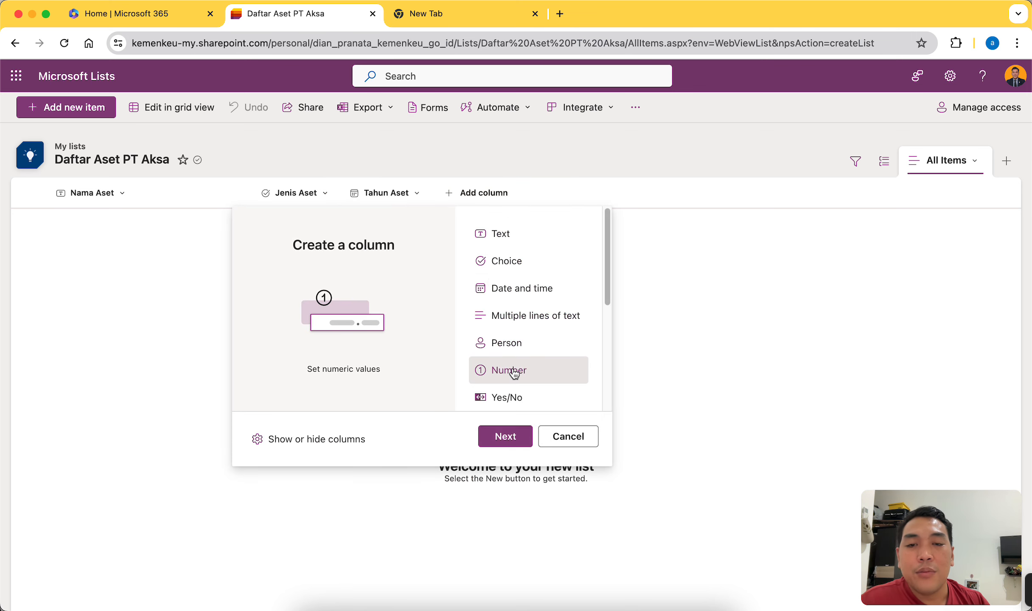
pyautogui.click(514, 437)
pyautogui.write('Jumlah Aset')
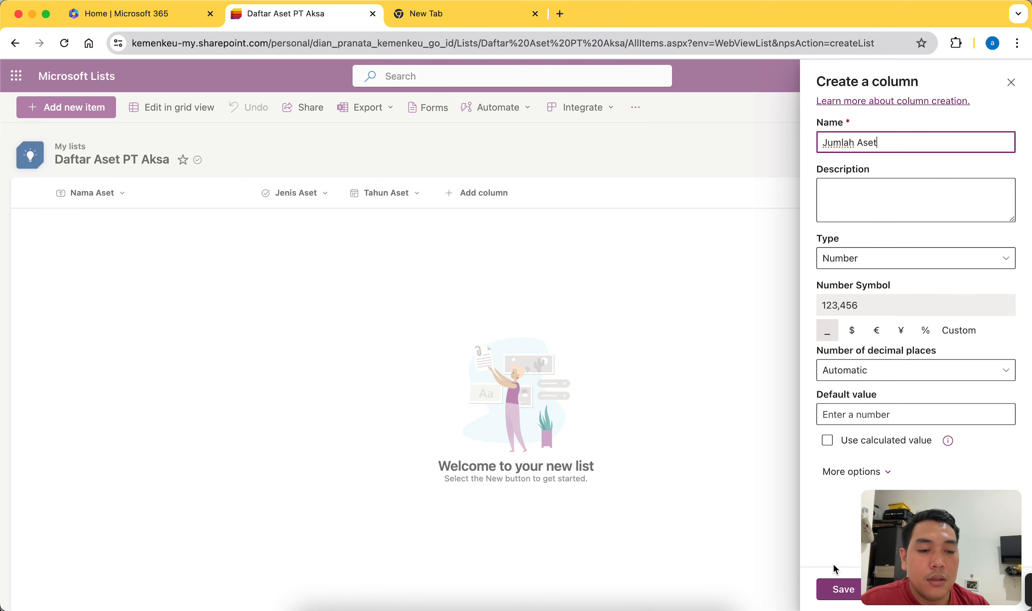
pyautogui.click(843, 589)
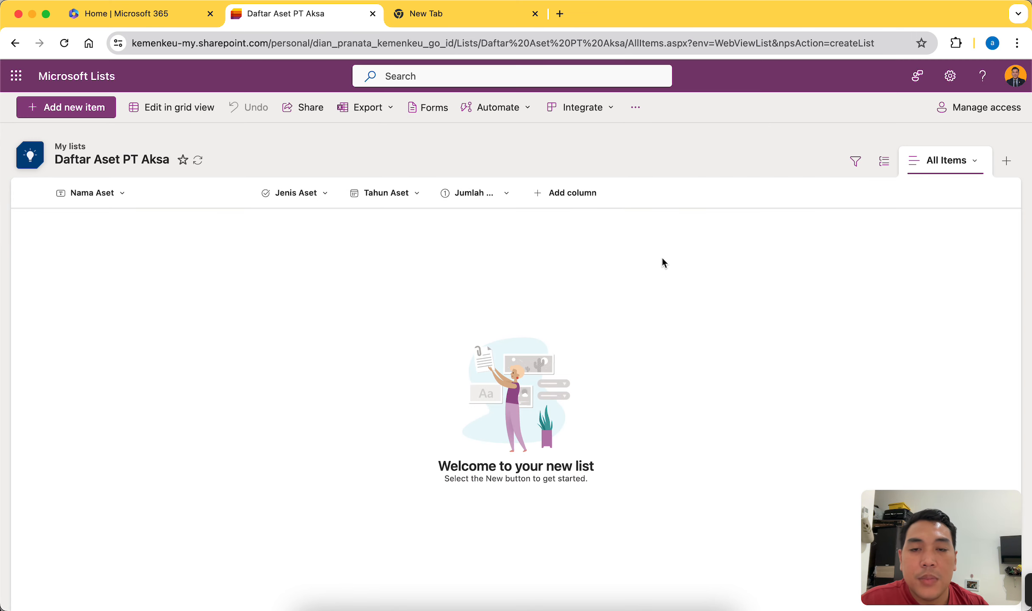
pyautogui.moveTo(523, 193); pyautogui.dragTo(534, 192)
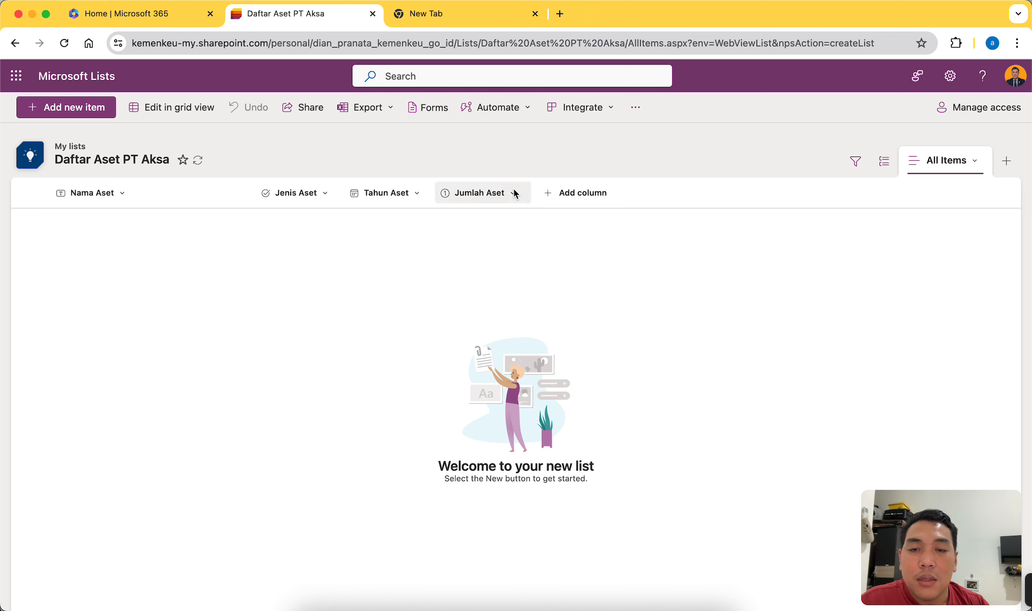
# - Add a Person column named "PIC" that shows profile photos and allows multiple selections
pyautogui.click(564, 195)
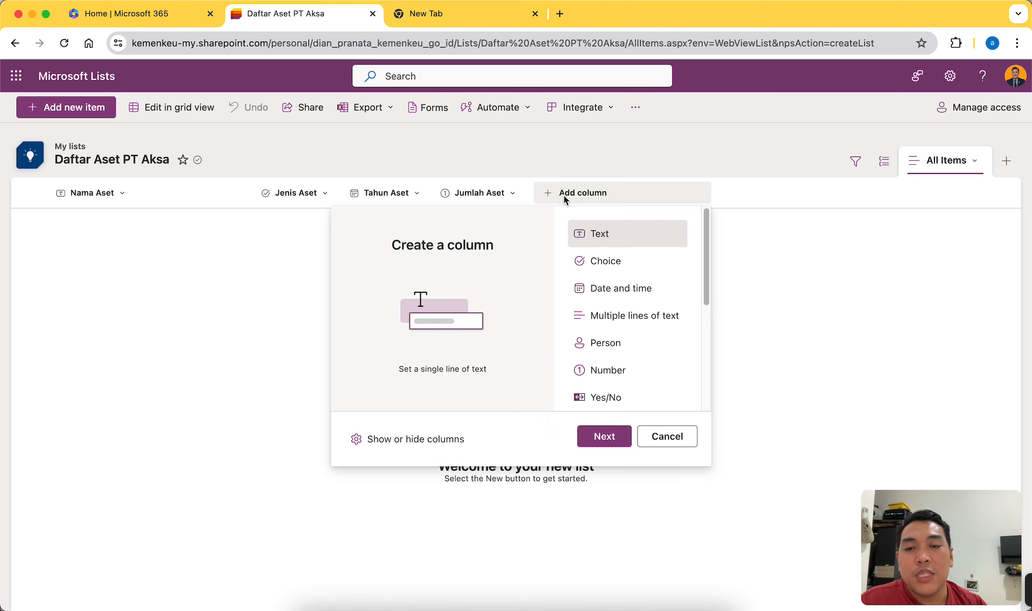
pyautogui.click(621, 343)
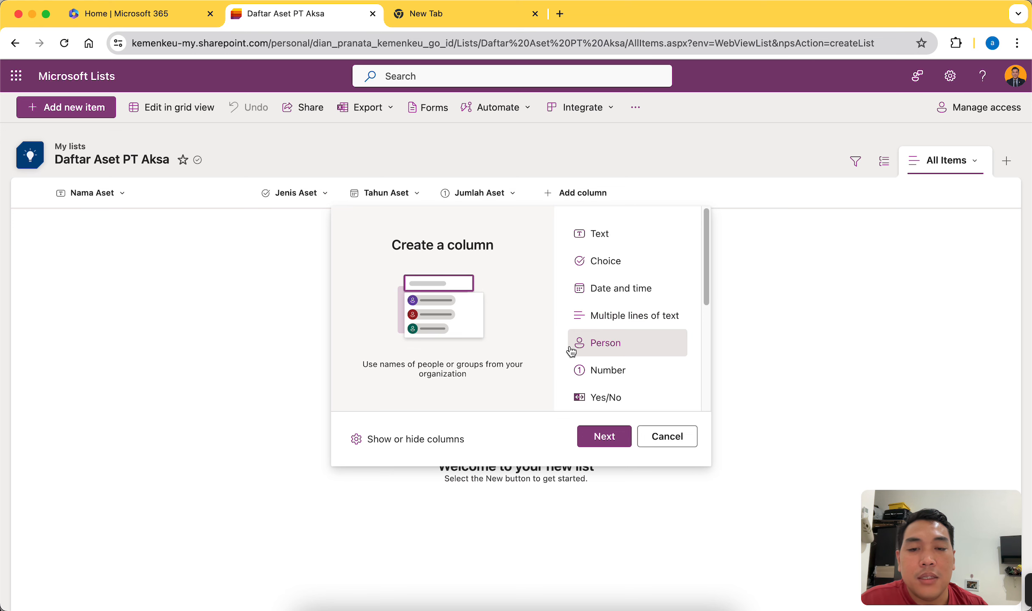
pyautogui.click(616, 435)
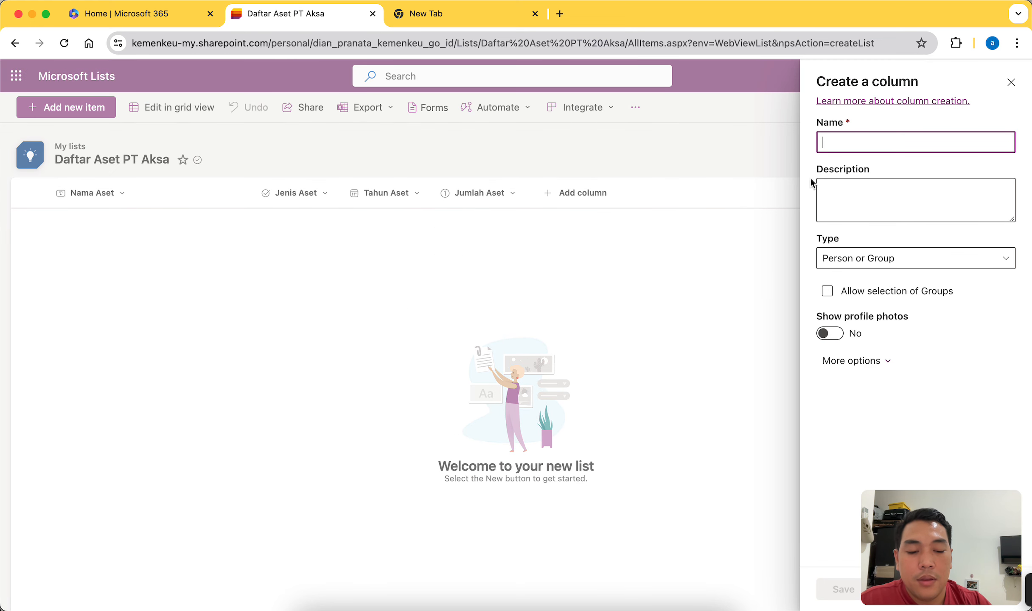
pyautogui.write('PIC')
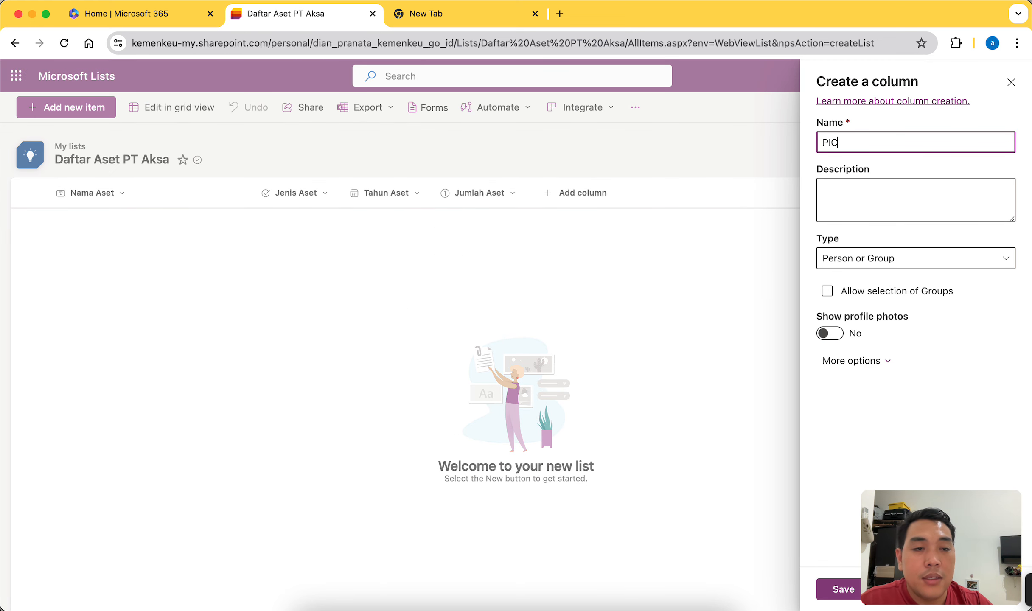
pyautogui.click(923, 260)
pyautogui.click(929, 265)
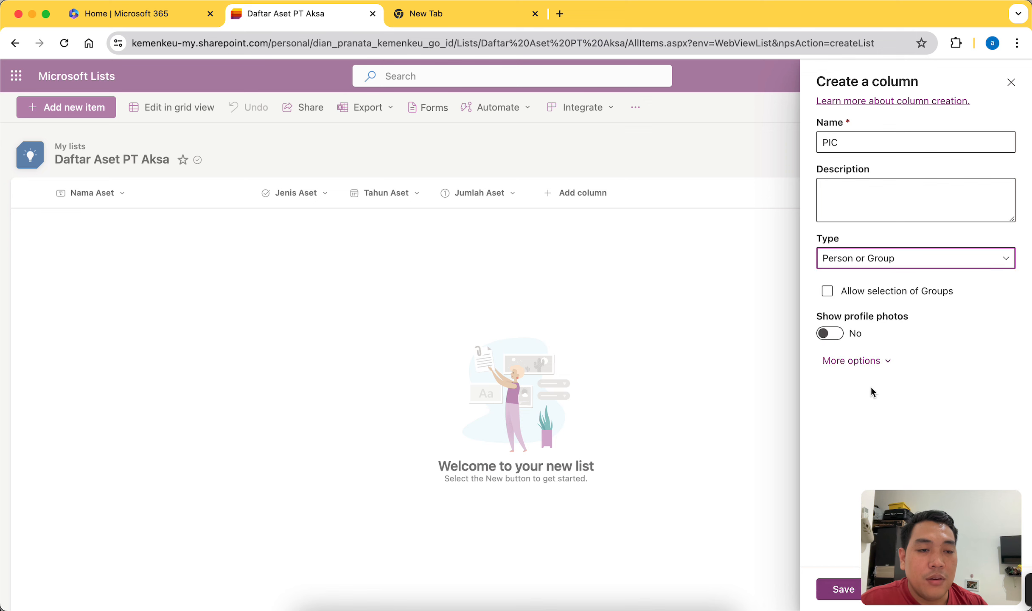
pyautogui.click(842, 337)
pyautogui.click(856, 361)
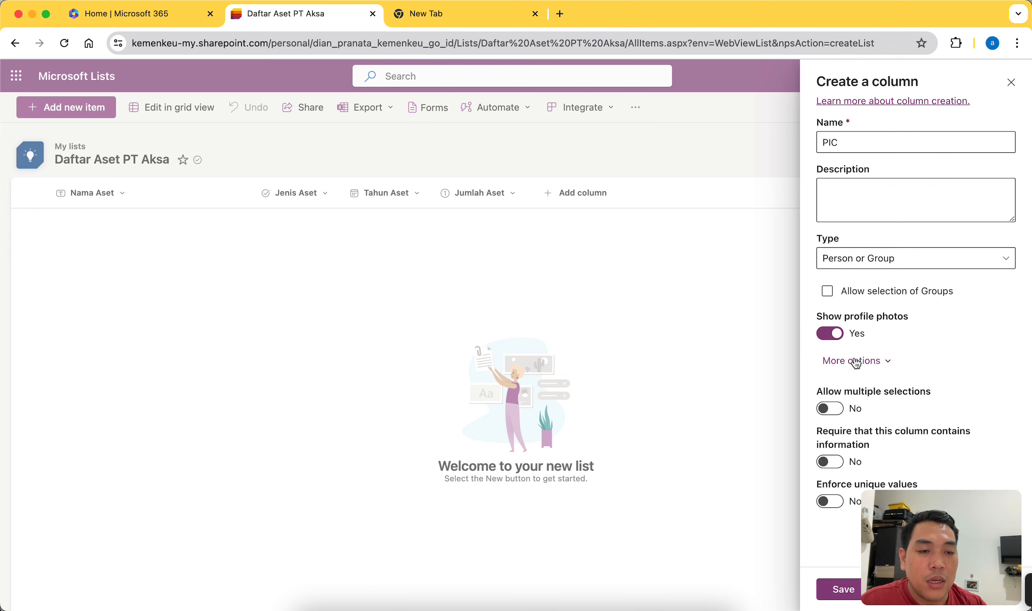
pyautogui.click(842, 409)
pyautogui.click(844, 589)
# - Add an Image column named "Gambar Aset" to the list
pyautogui.click(666, 192)
pyautogui.scroll(-5, 717, 322)
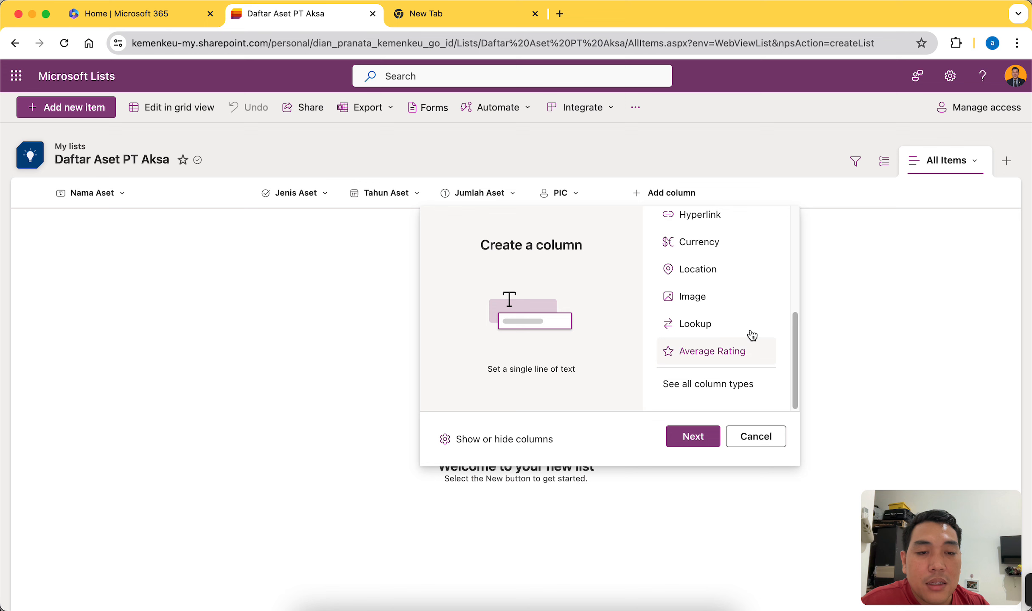
pyautogui.click(719, 297)
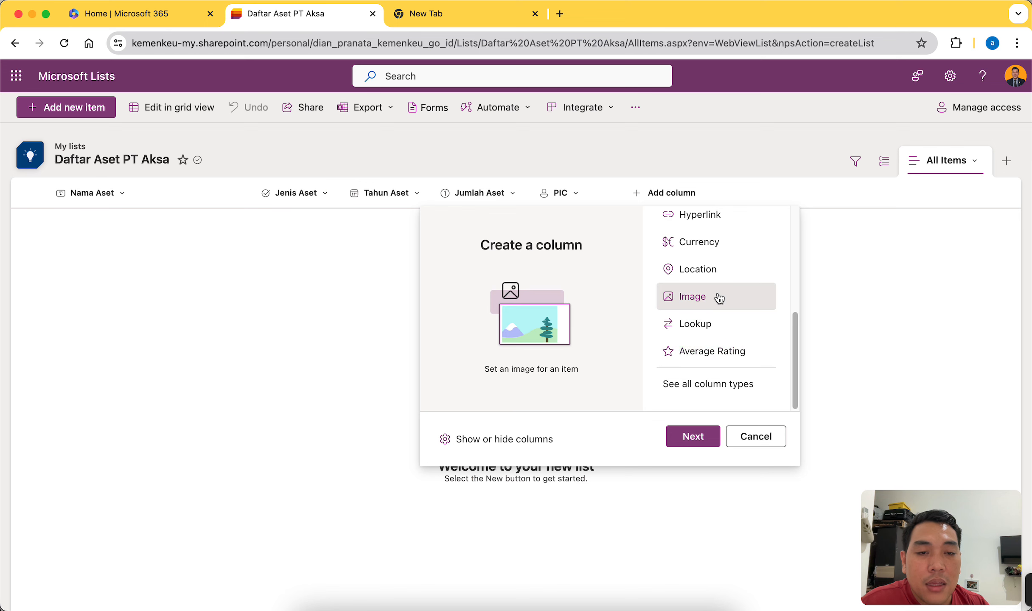
pyautogui.click(694, 438)
pyautogui.write('Gambar Aset')
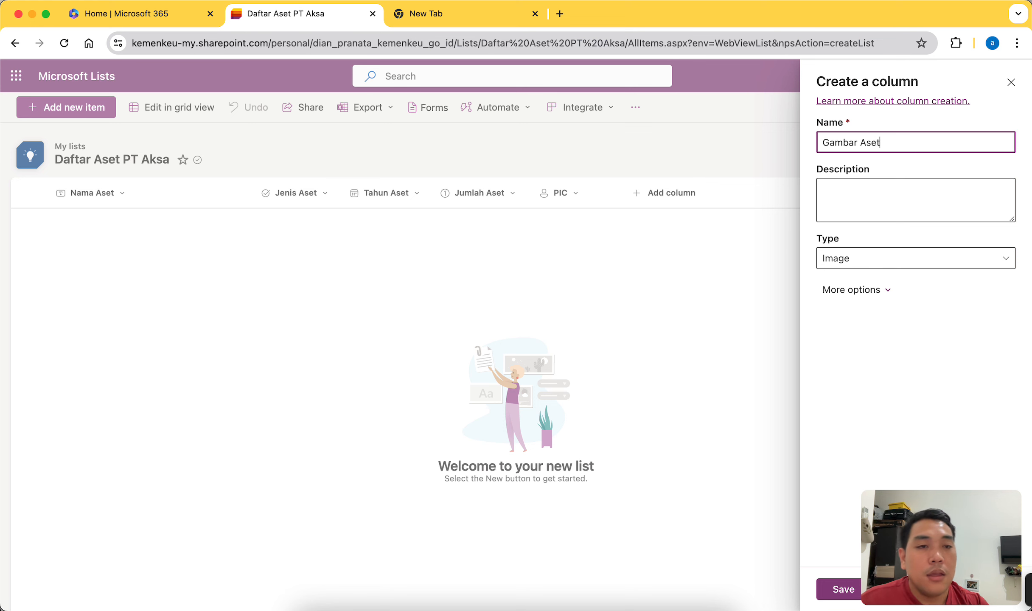
pyautogui.click(831, 594)
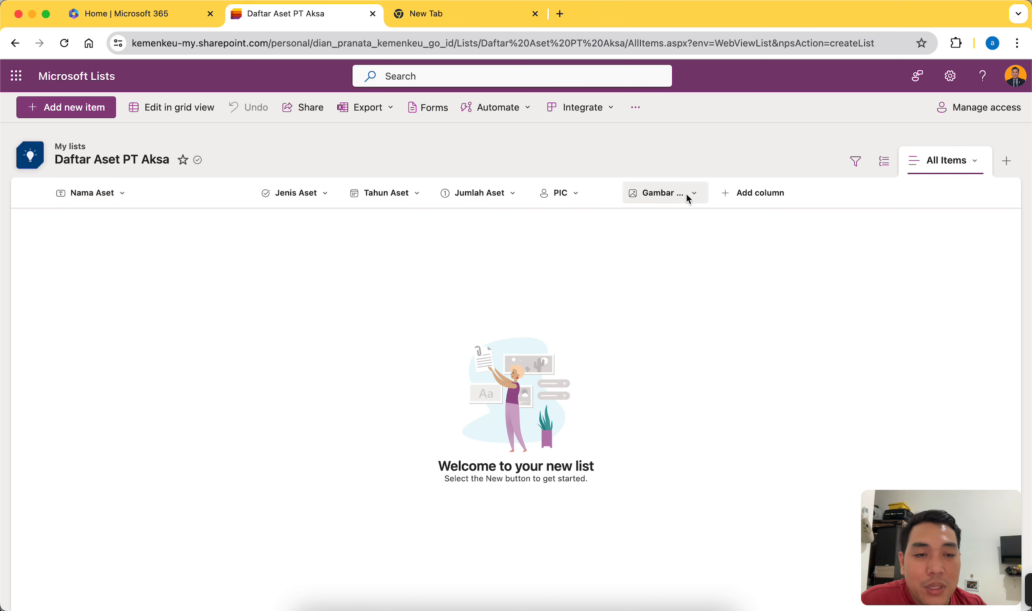
# - Check the entry fields in the list's new item form and close it without adding an item
pyautogui.click(93, 111)
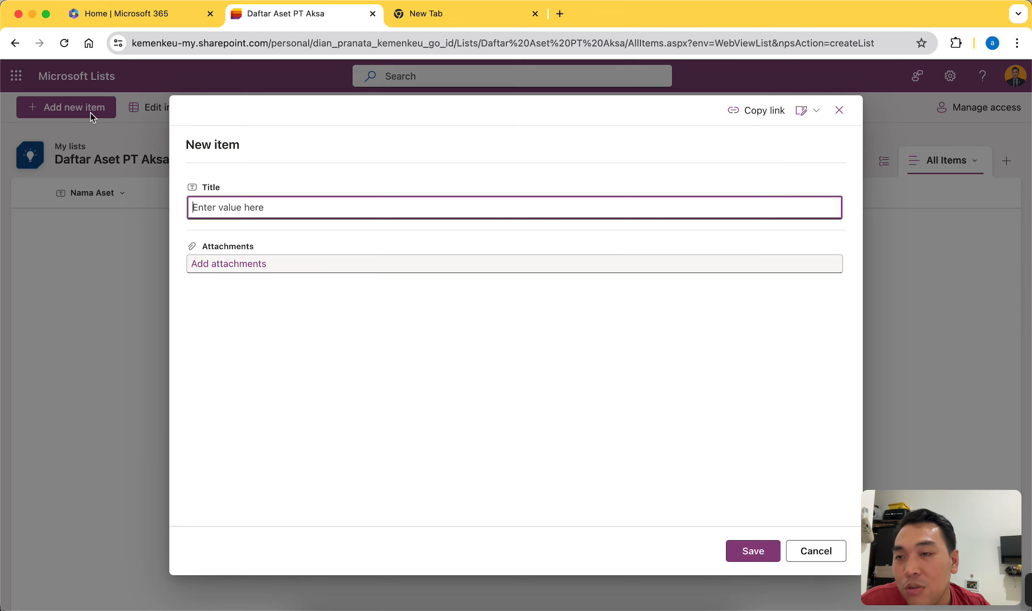
pyautogui.click(839, 112)
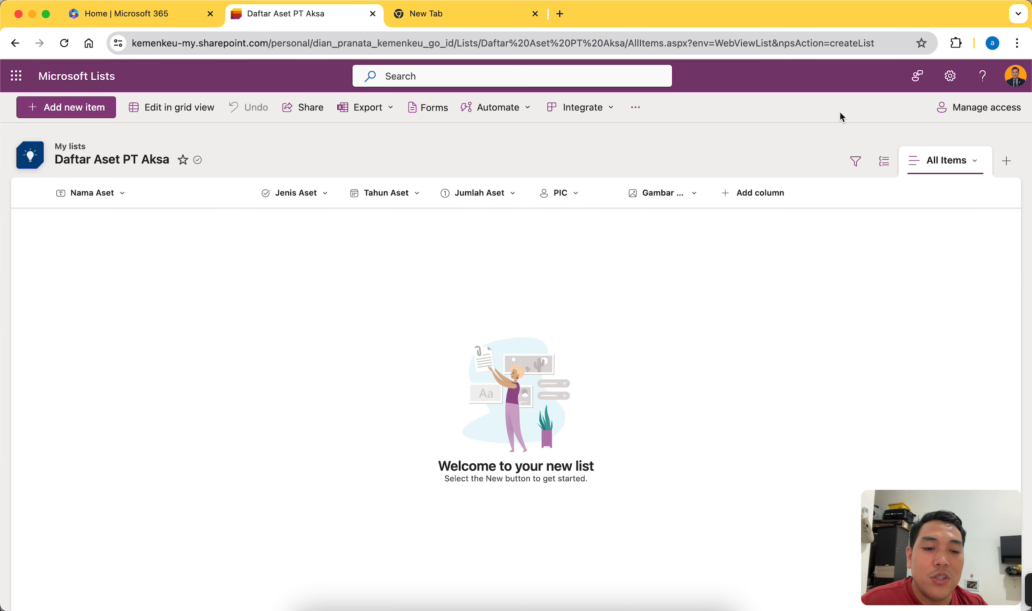
pyautogui.click(68, 107)
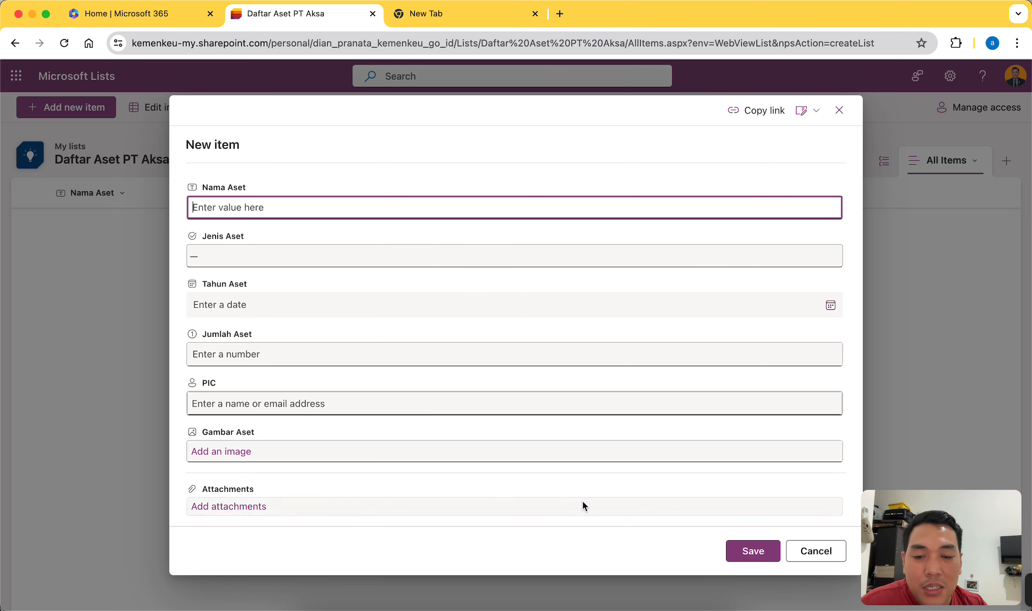
pyautogui.click(860, 105)
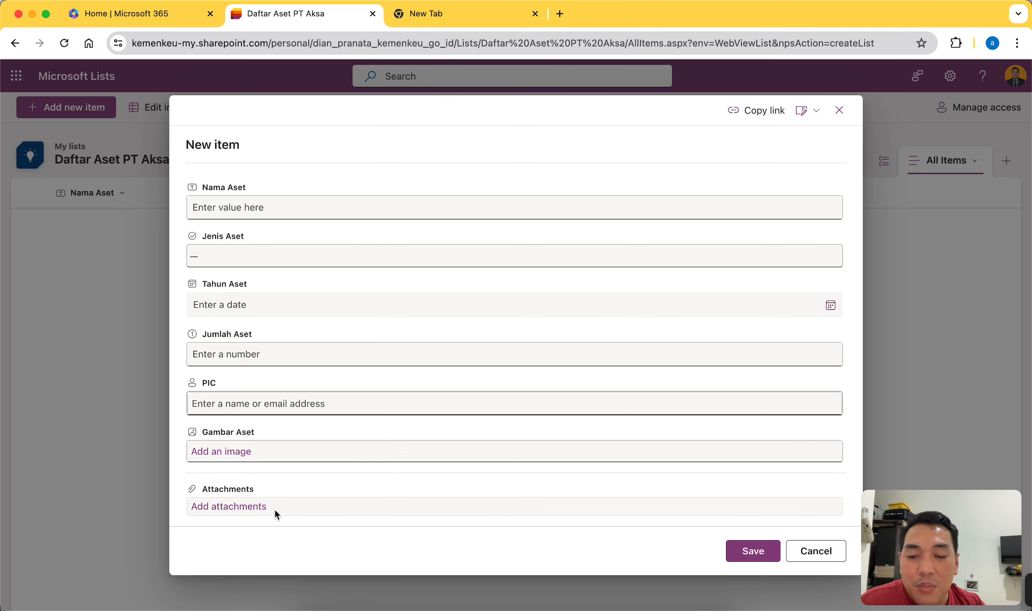
pyautogui.click(815, 550)
# - Show the existing Attachments column in the list view through the view's column settings
pyautogui.click(762, 193)
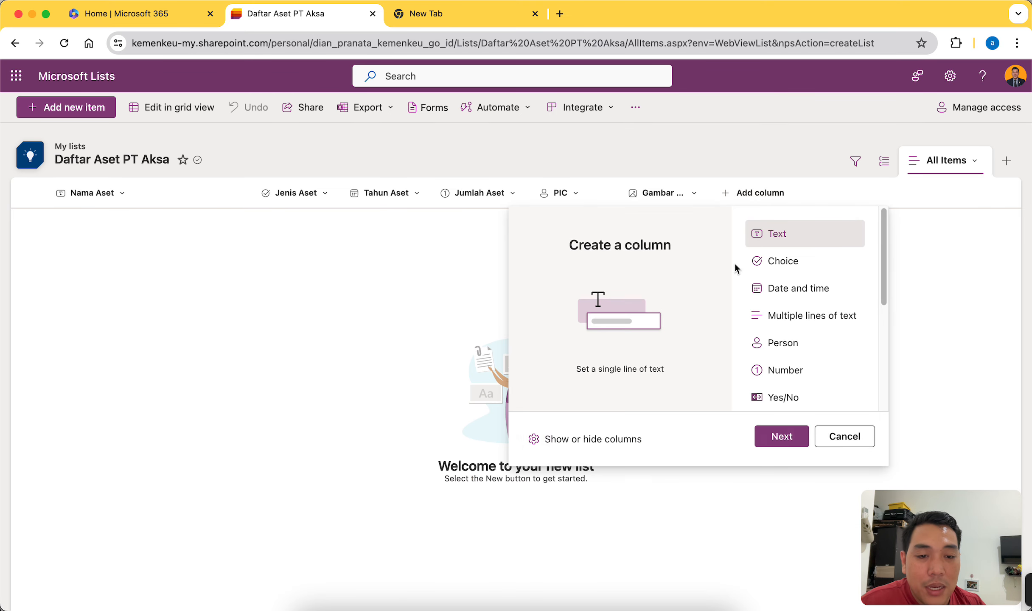
pyautogui.click(604, 442)
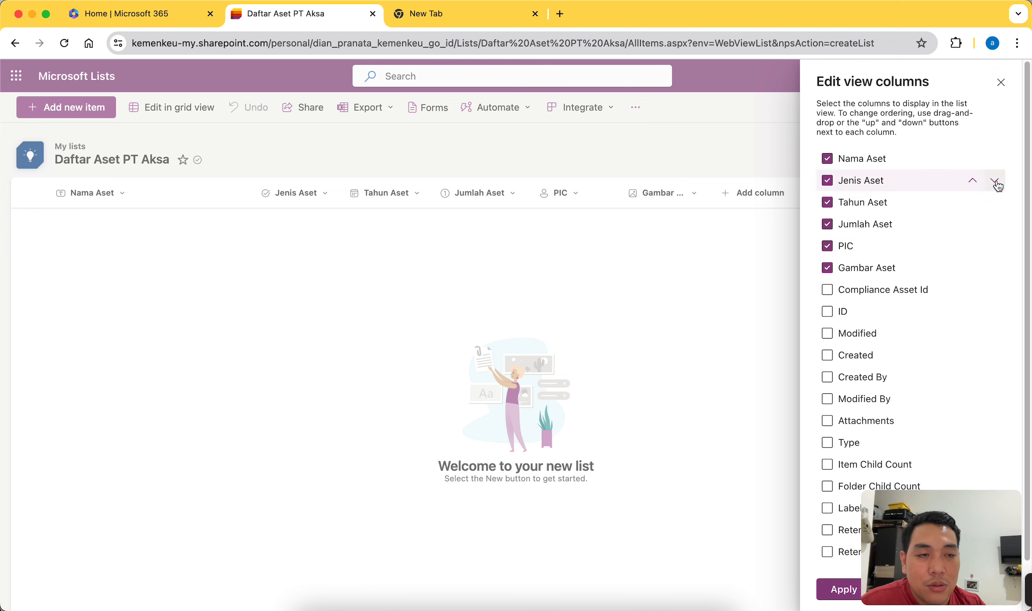
pyautogui.scroll(-2, 1025, 189)
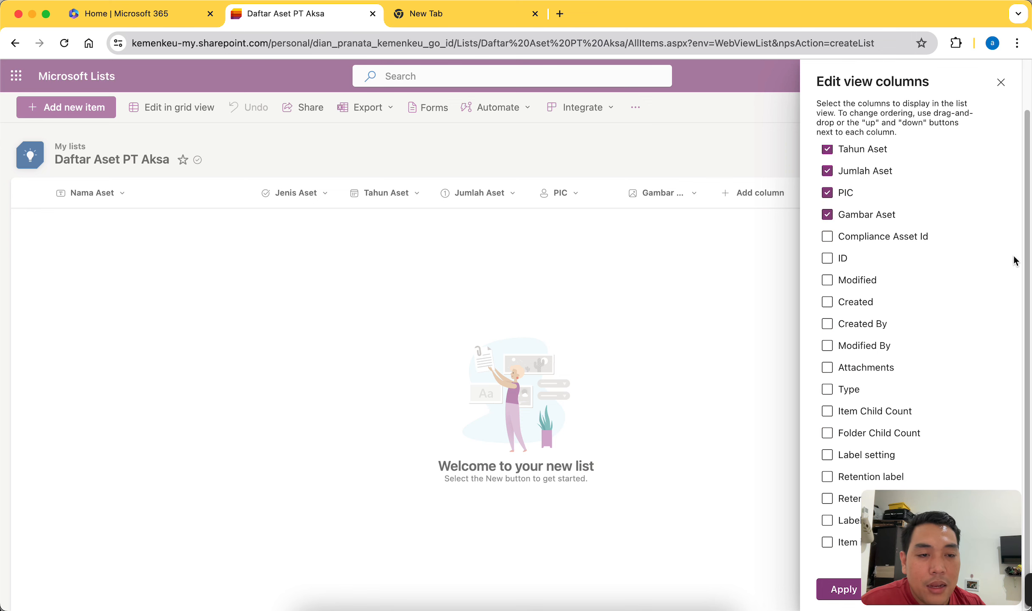
pyautogui.click(832, 370)
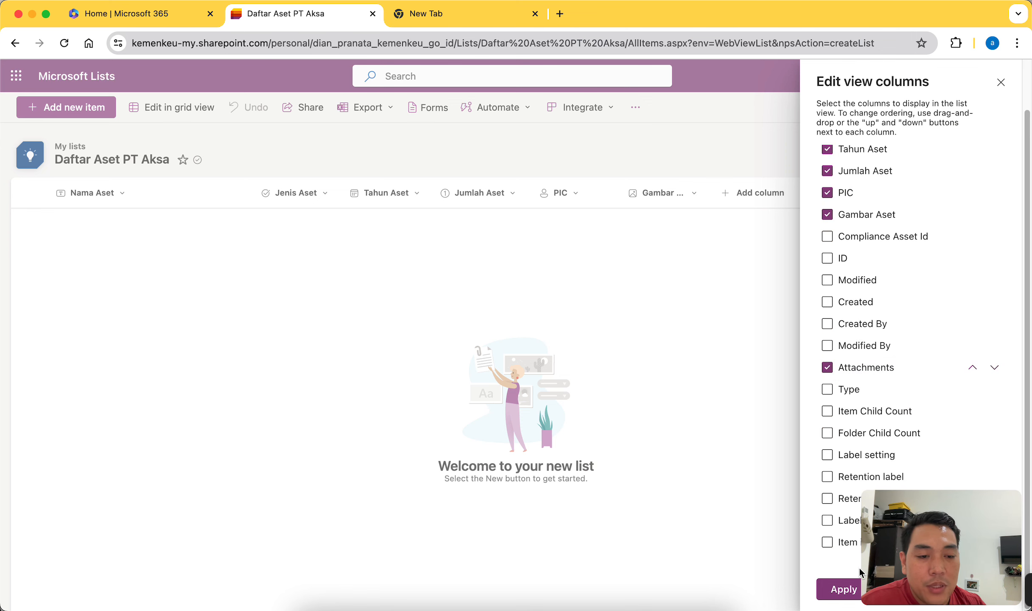
pyautogui.click(843, 589)
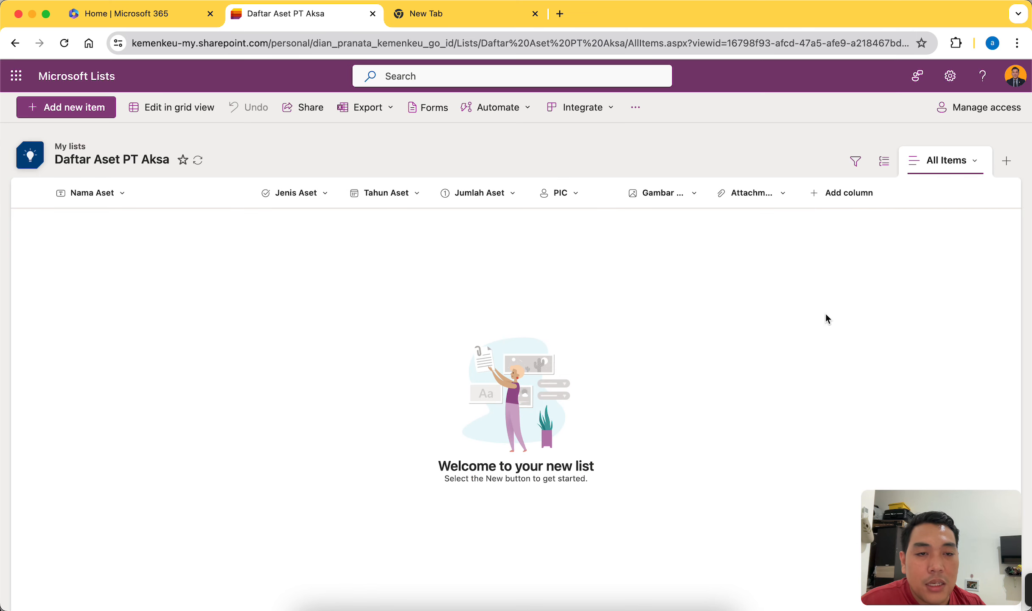
pyautogui.click(783, 194)
pyautogui.moveTo(744, 294)
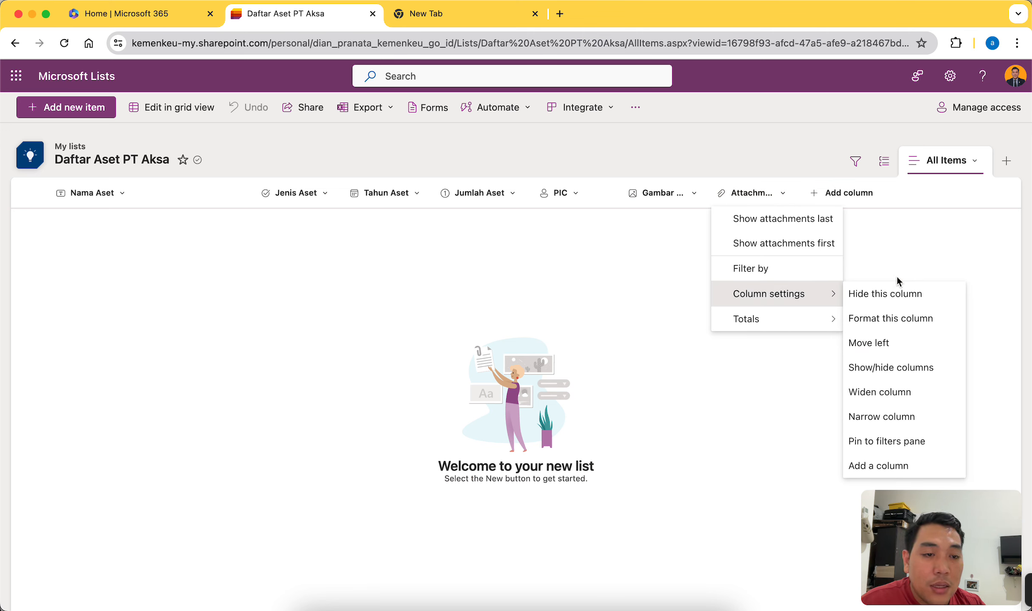
pyautogui.click(785, 428)
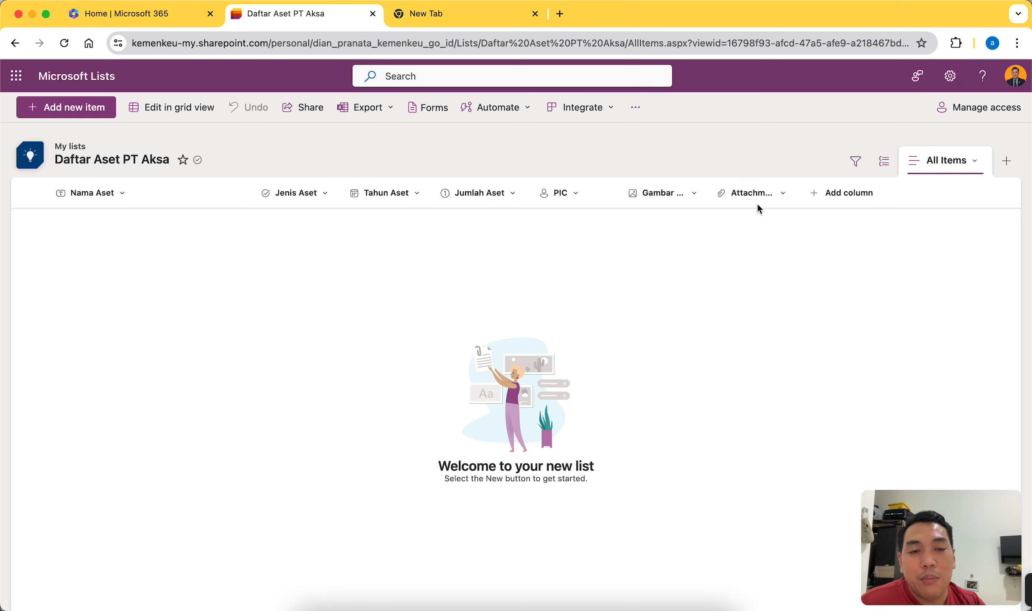
# - Start a new list item with Nama Aset "Mobil Ambulan" and Jenis Aset "Hibah"
pyautogui.click(80, 106)
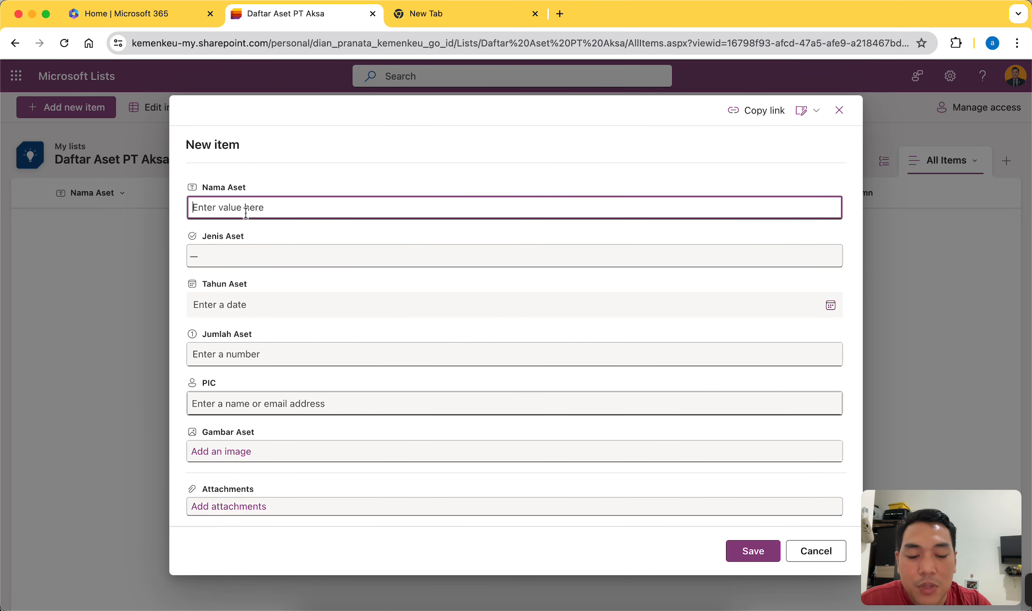
pyautogui.write('Mobil')
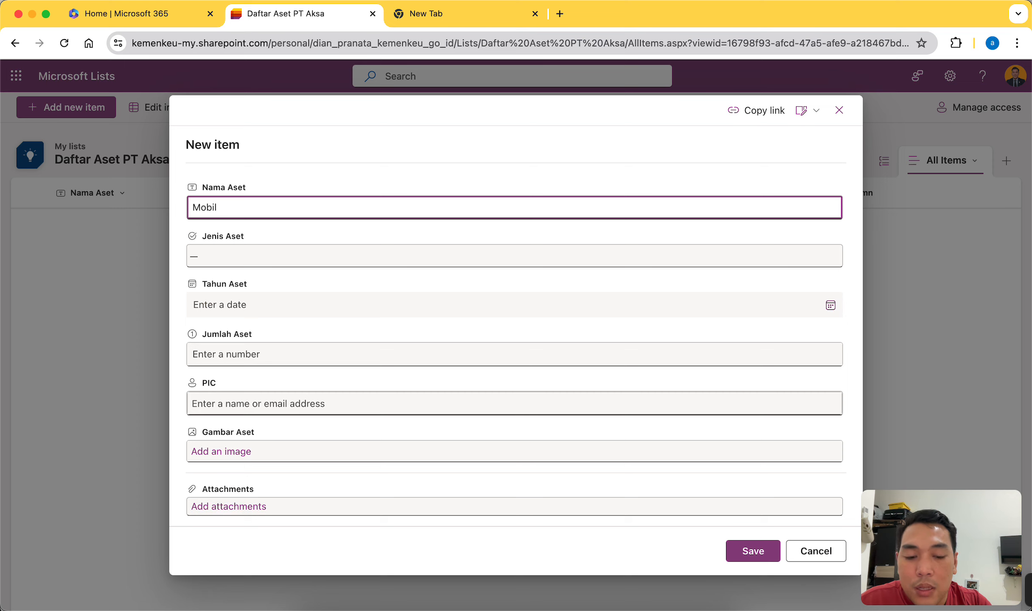
pyautogui.write(' Ambulan')
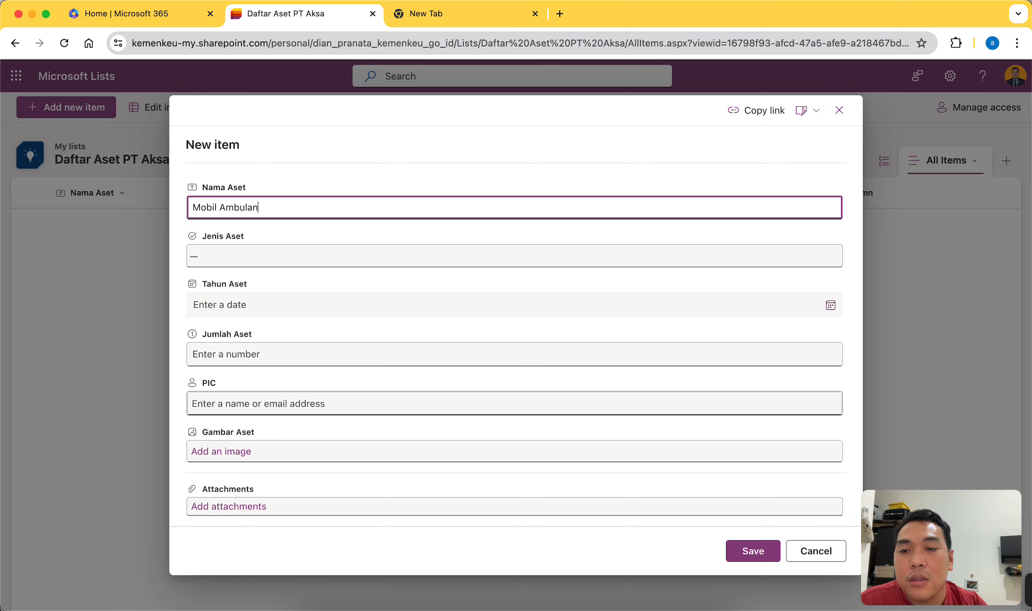
pyautogui.click(265, 256)
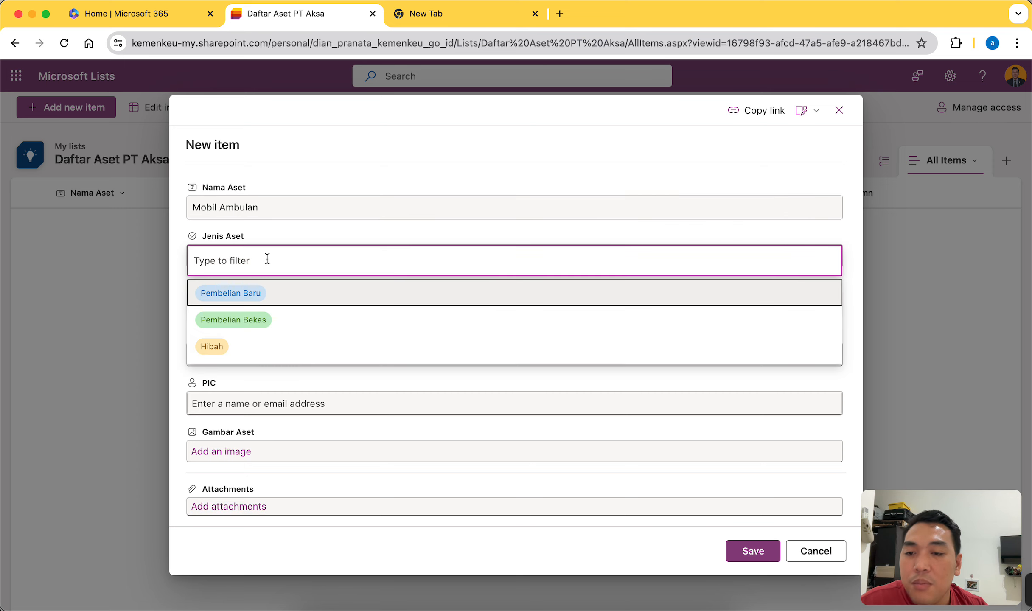
pyautogui.click(270, 345)
# - Set the new item's Tahun Aset to 7/10/2020 and its Jumlah Aset to 5
pyautogui.click(254, 305)
pyautogui.write('7/10/2020')
pyautogui.click(255, 354)
pyautogui.write('5')
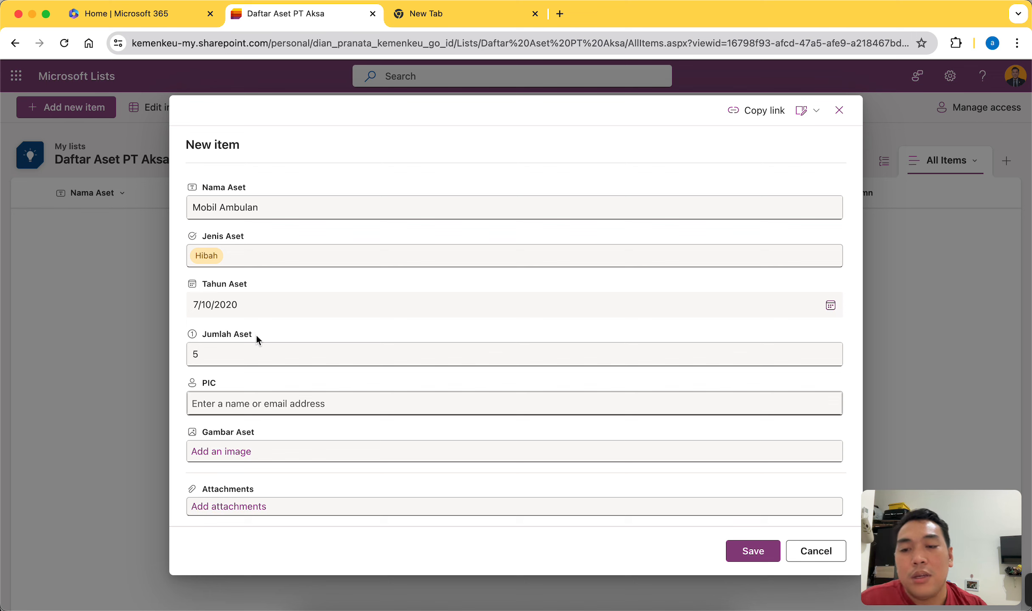
# - Assign two people from the directory as the new item's PIC
pyautogui.click(292, 401)
pyautogui.write('dian')
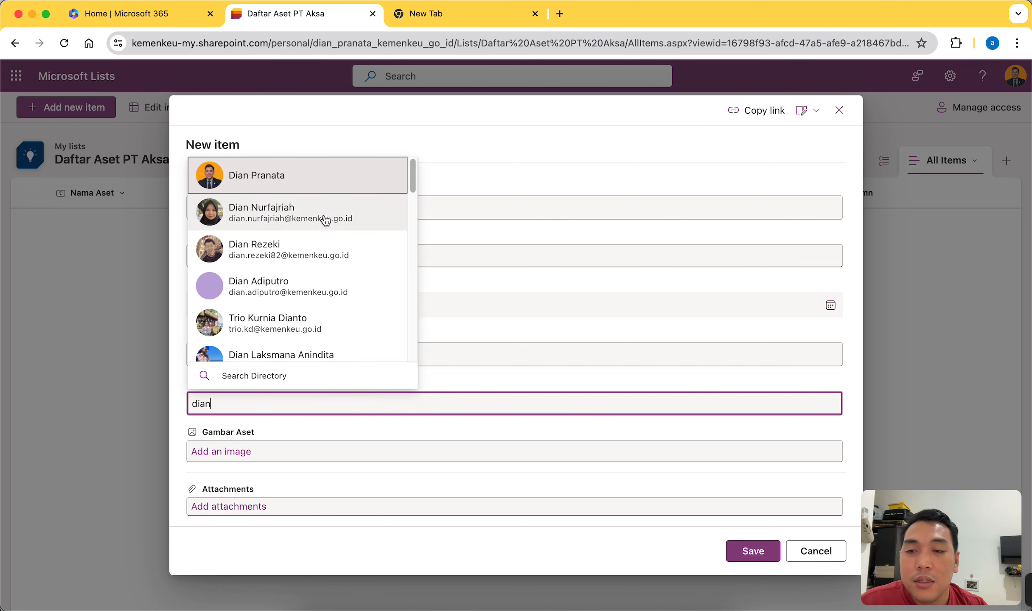
pyautogui.click(327, 166)
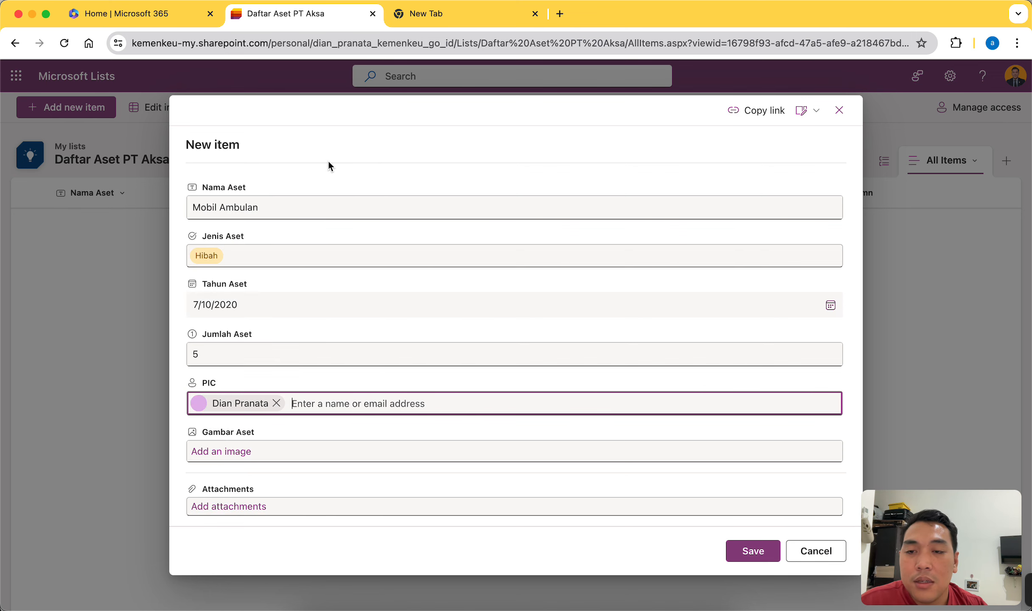
pyautogui.write('far')
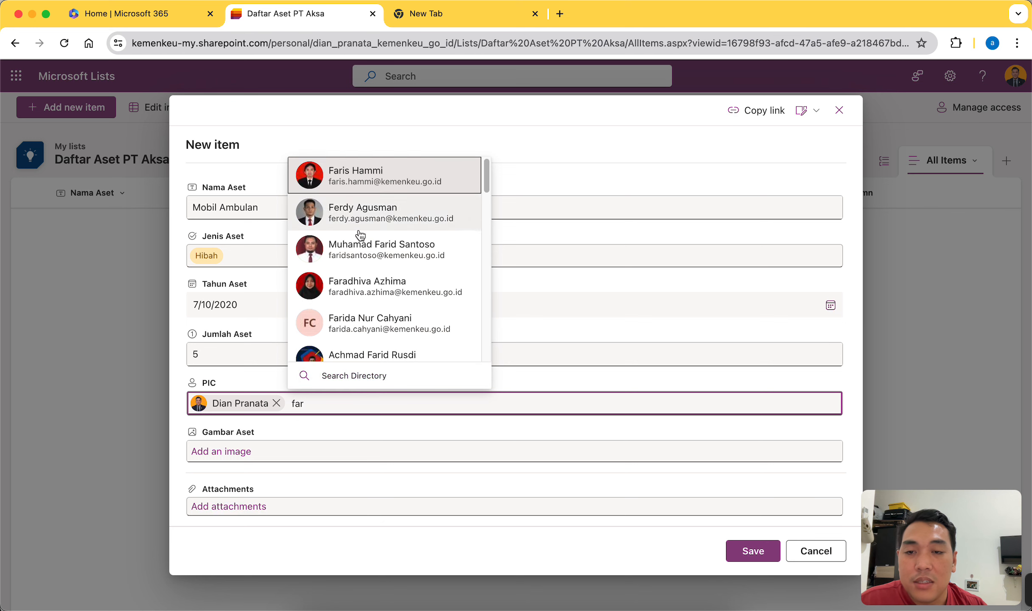
pyautogui.click(376, 187)
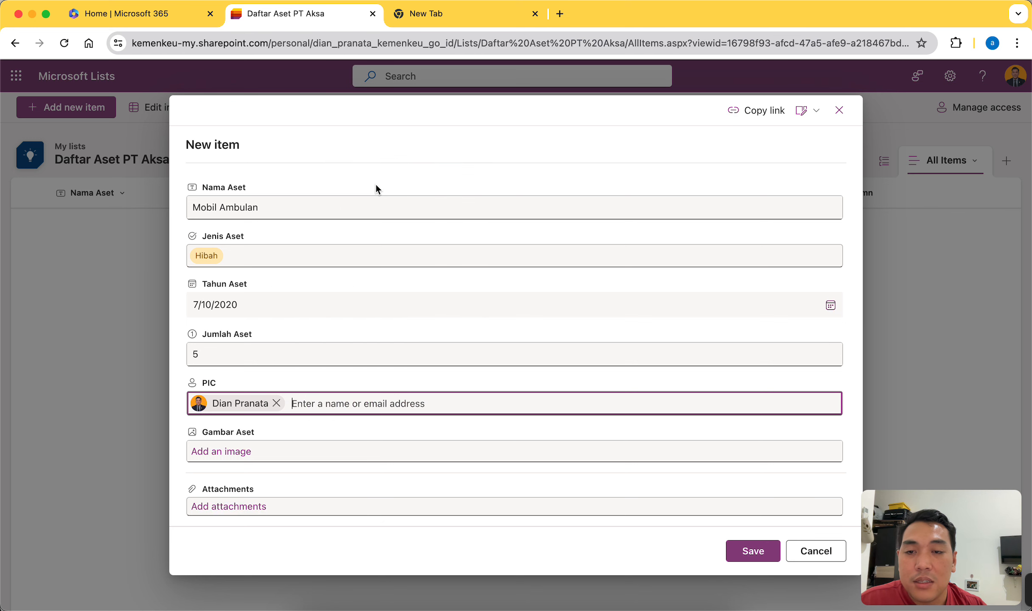
# - Add "Screenshot 2024-07-11 at 09.24.51.png" from the Desktop as the Gambar Aset image and save the item
pyautogui.click(235, 452)
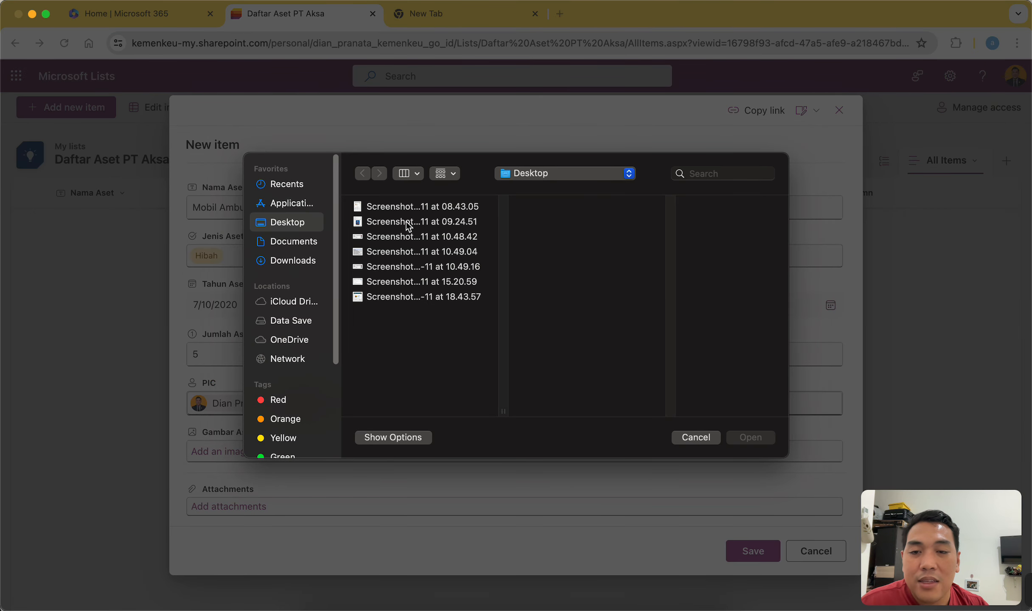
pyautogui.click(404, 221)
pyautogui.click(770, 442)
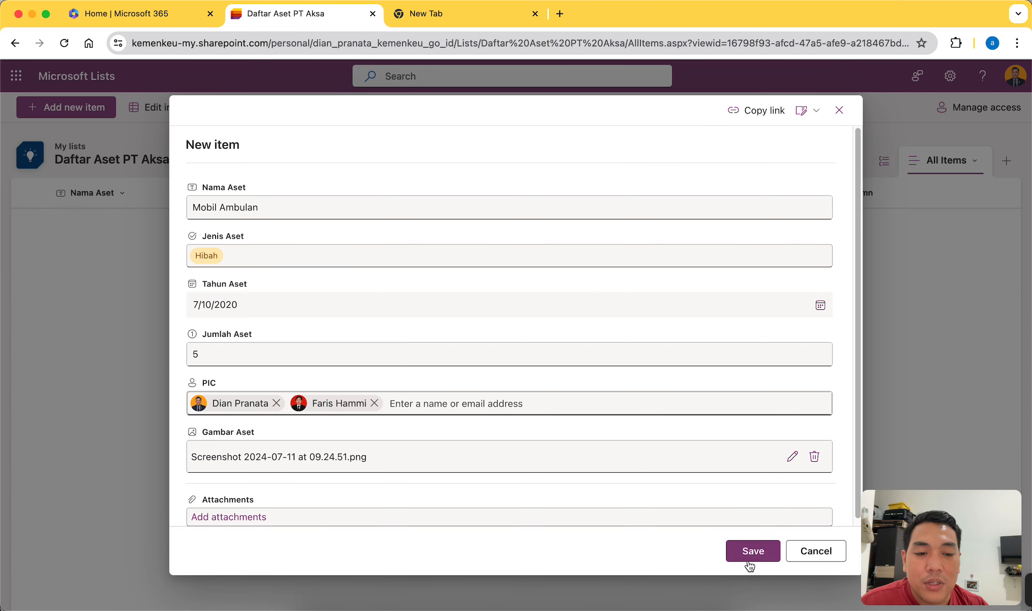
pyautogui.click(752, 553)
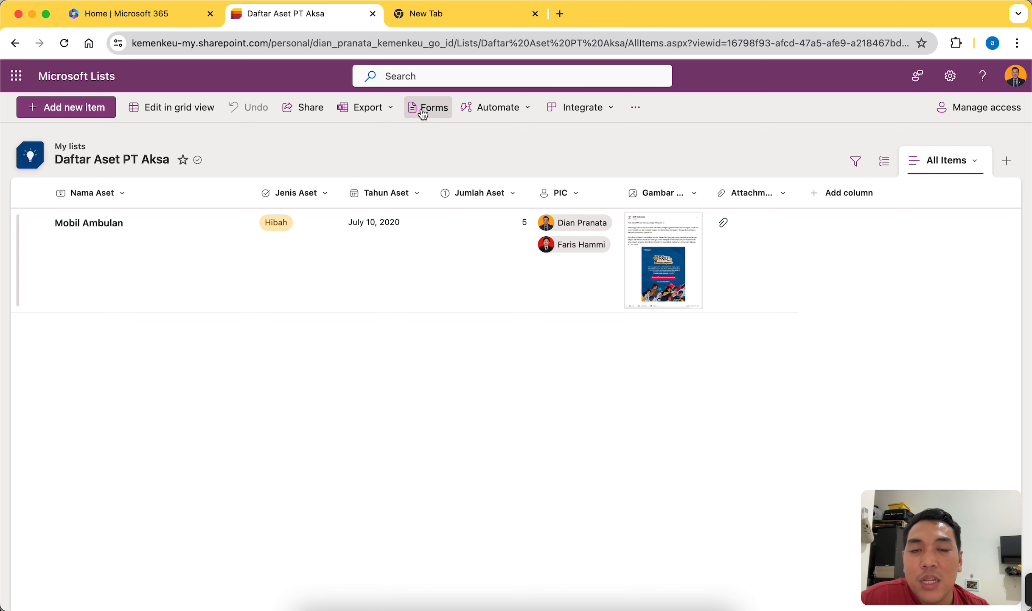
# - Create a new form for the list and review its fields and the field types that can be added
pyautogui.click(422, 109)
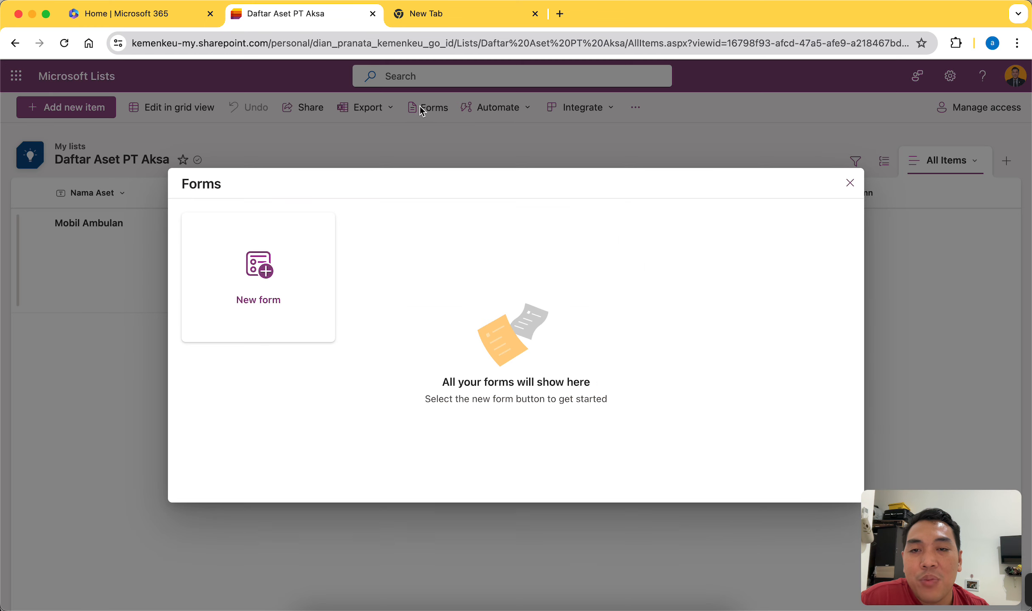
pyautogui.click(274, 268)
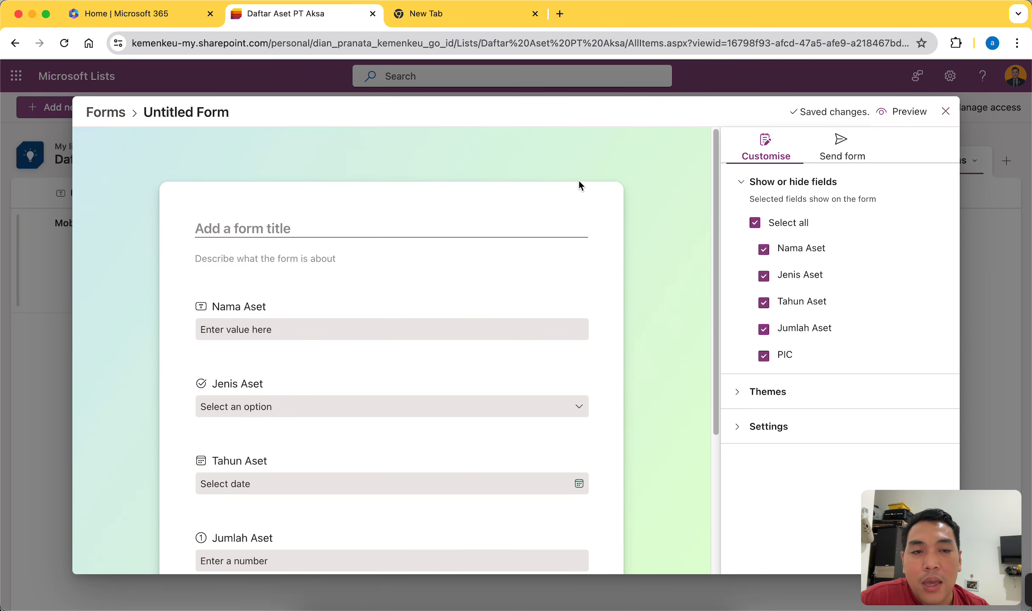
pyautogui.moveTo(721, 230); pyautogui.dragTo(716, 374)
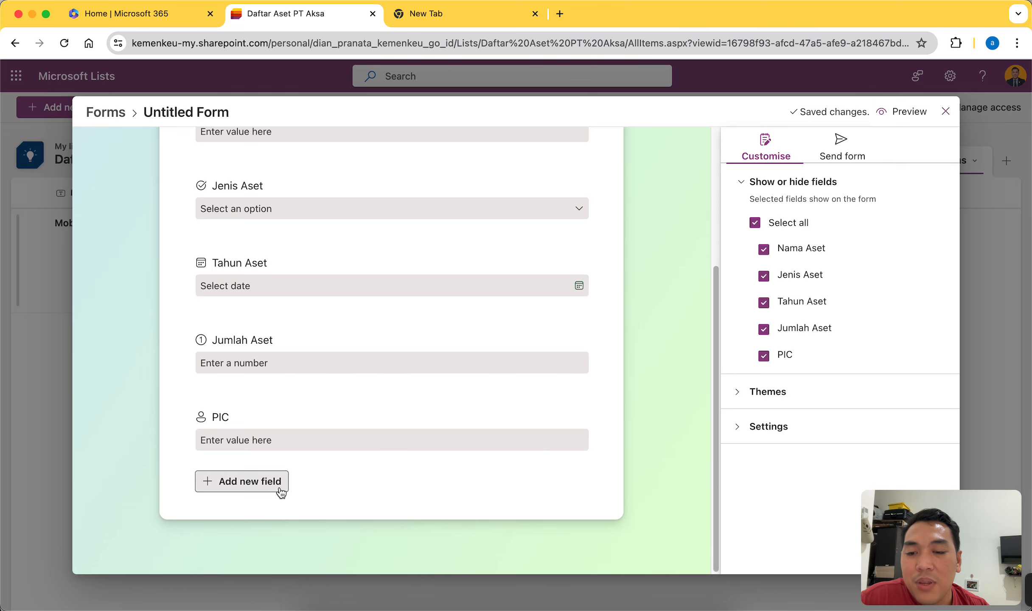
pyautogui.click(281, 492)
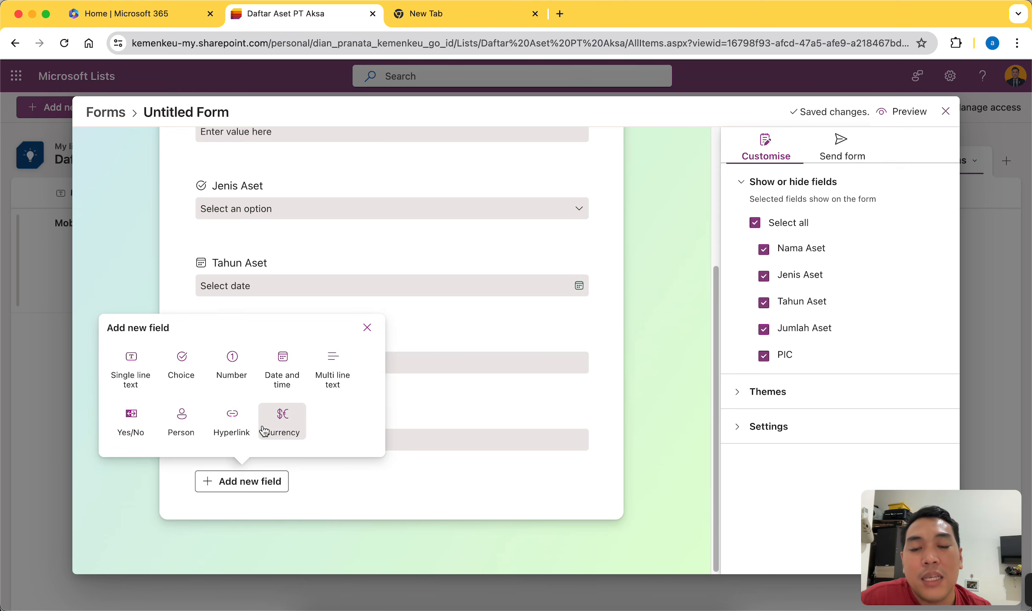
pyautogui.click(368, 328)
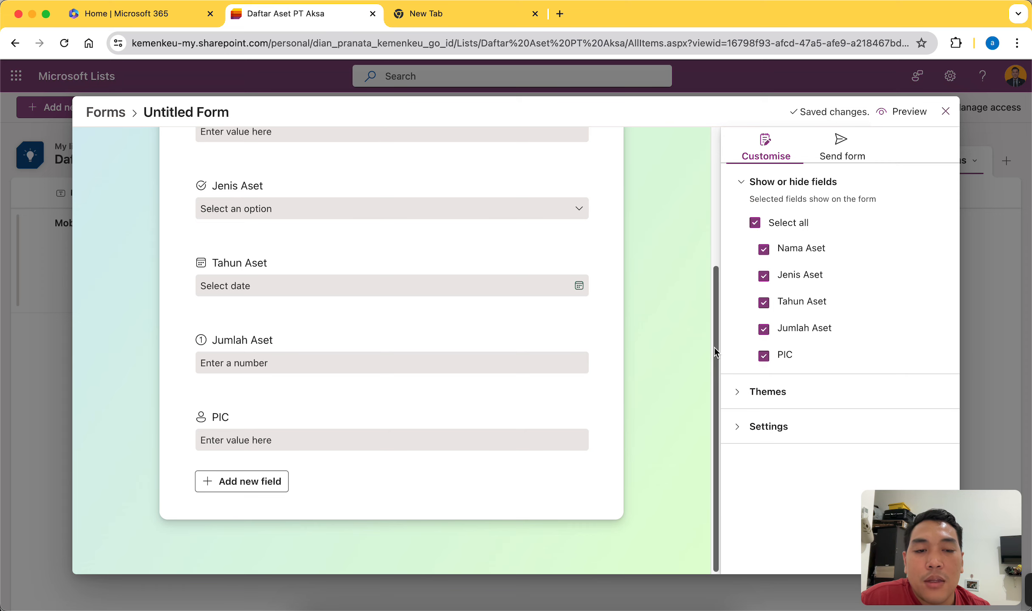
pyautogui.moveTo(714, 347); pyautogui.dragTo(704, 187)
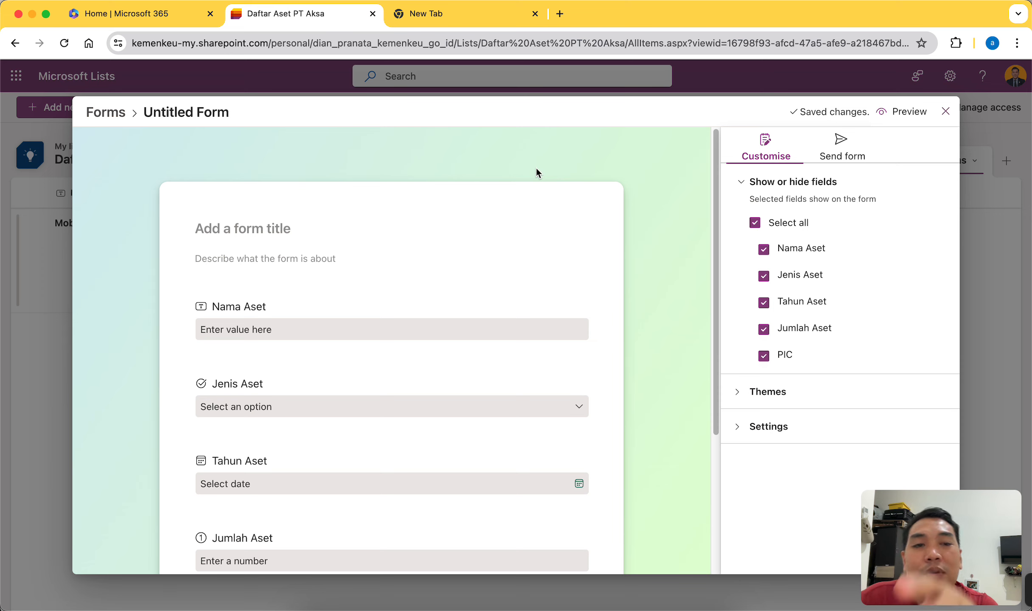
# - View the form's sending options and preview it as a respondent, closing both the preview and the form editor
pyautogui.click(840, 144)
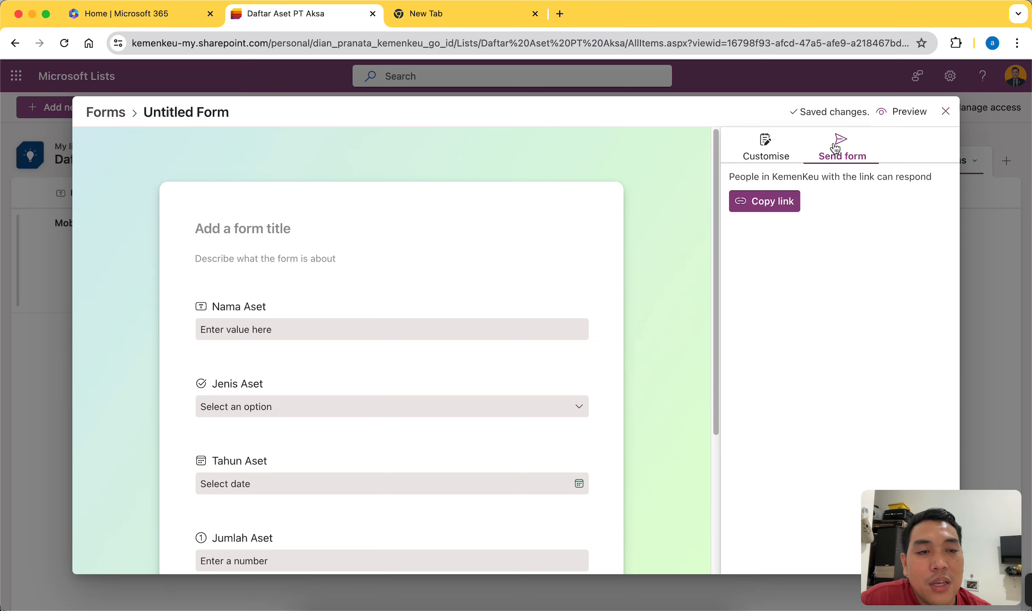
pyautogui.click(905, 112)
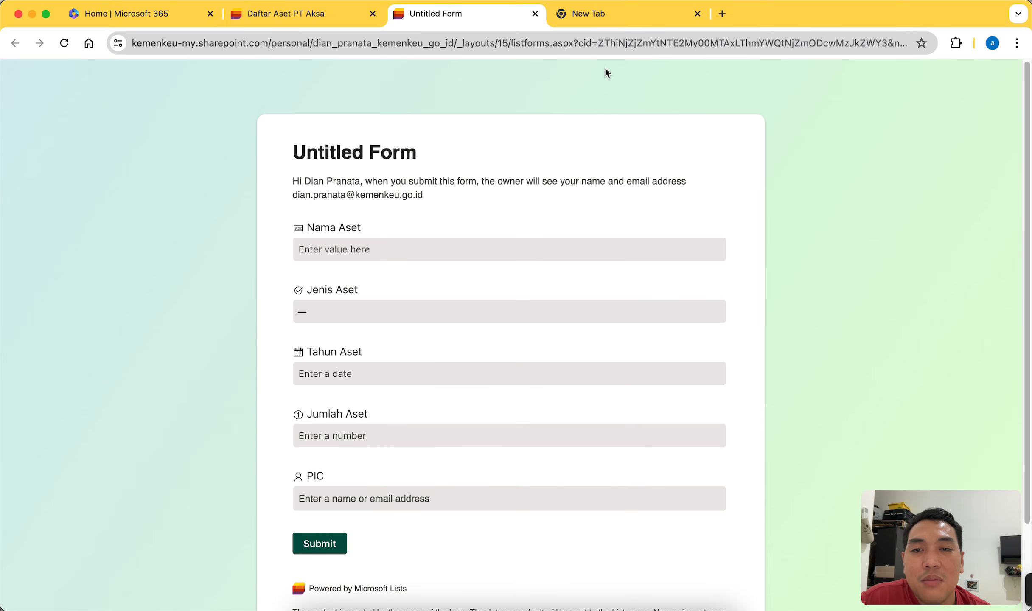
pyautogui.scroll(-1, 499, 241)
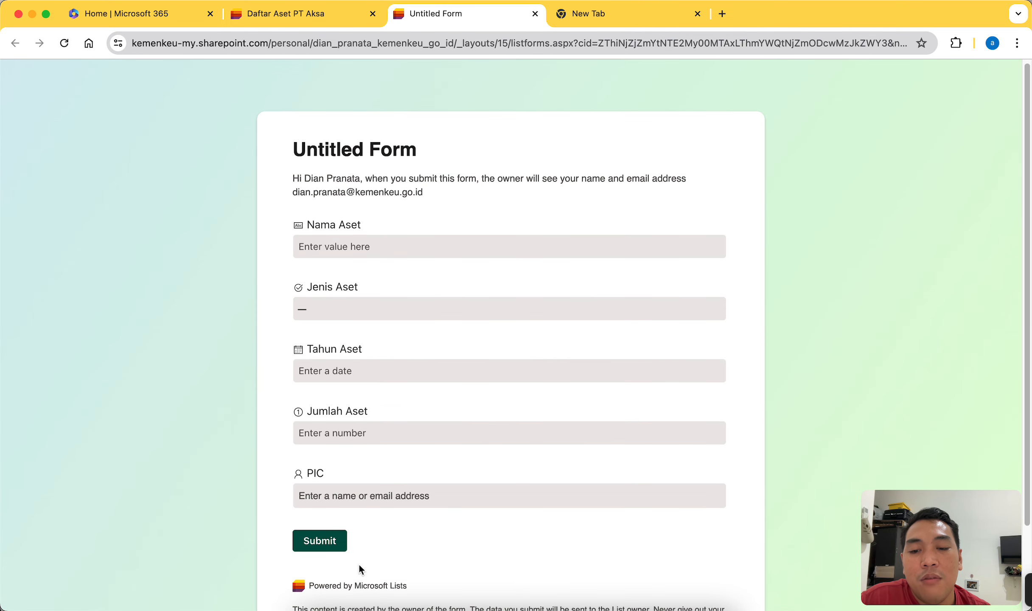
pyautogui.moveTo(401, 581); pyautogui.dragTo(341, 581)
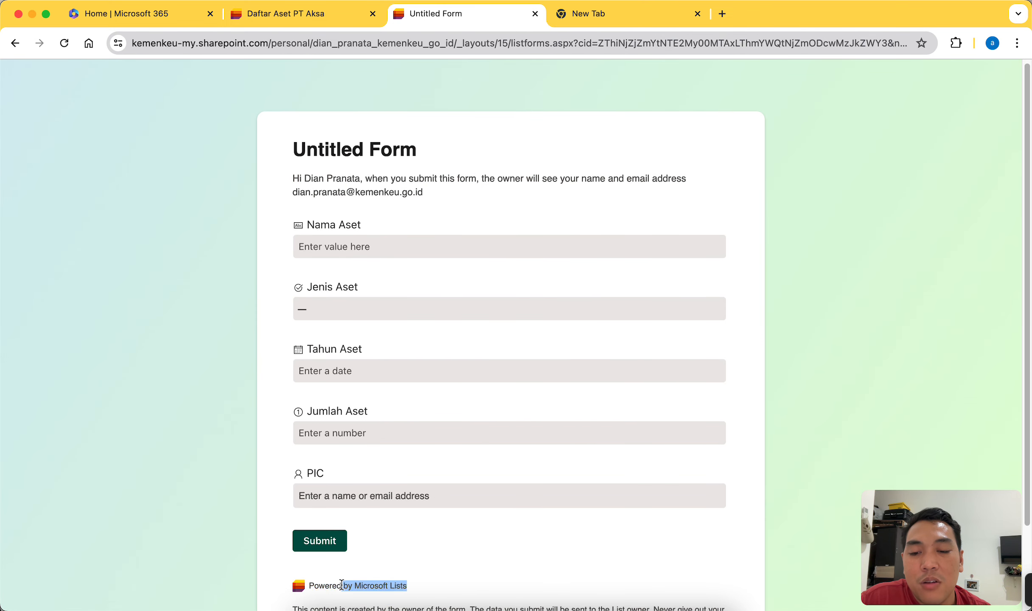
pyautogui.click(535, 14)
pyautogui.moveTo(717, 179); pyautogui.dragTo(711, 301)
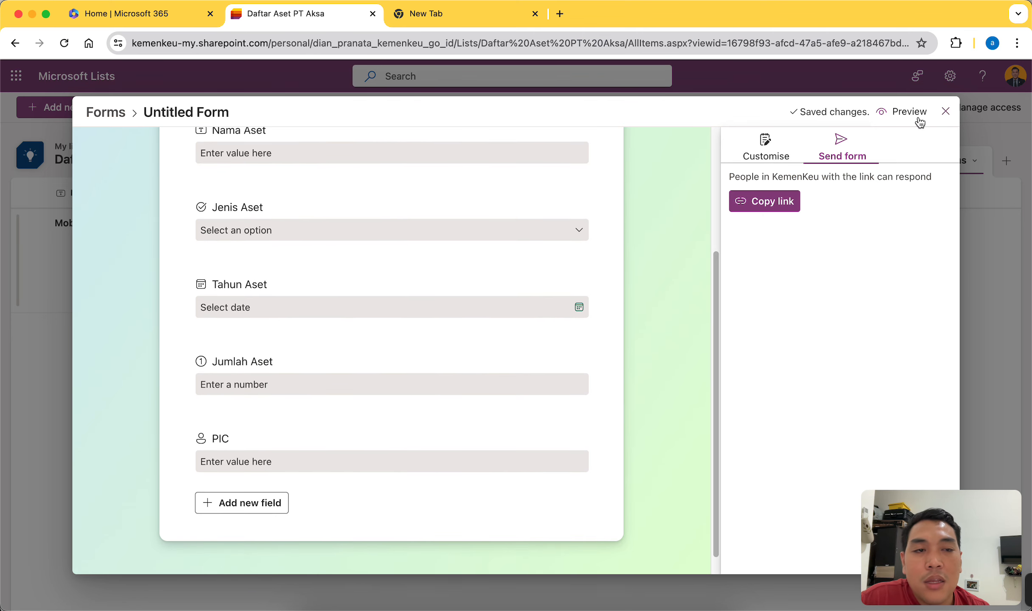
pyautogui.click(946, 112)
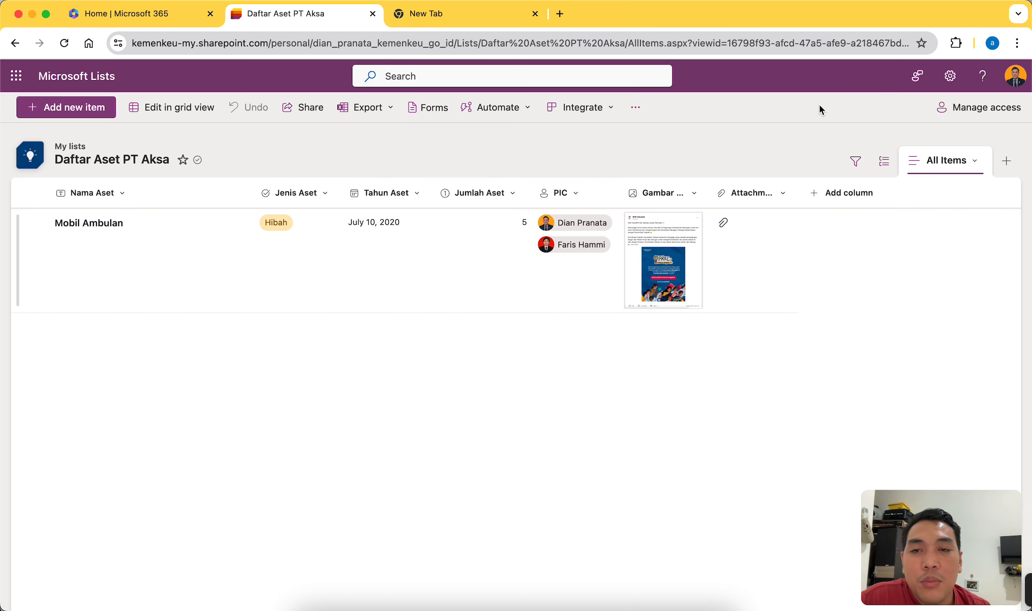
# - Review the integration, automation, export and alert options available for the asset list without applying any of them
pyautogui.click(580, 114)
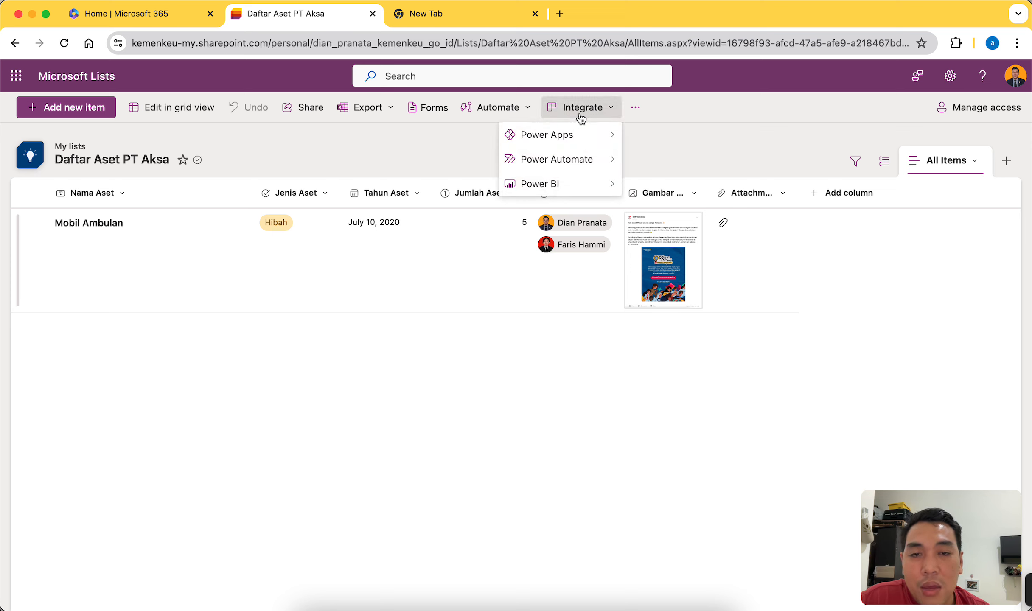
pyautogui.moveTo(585, 184)
pyautogui.click(661, 152)
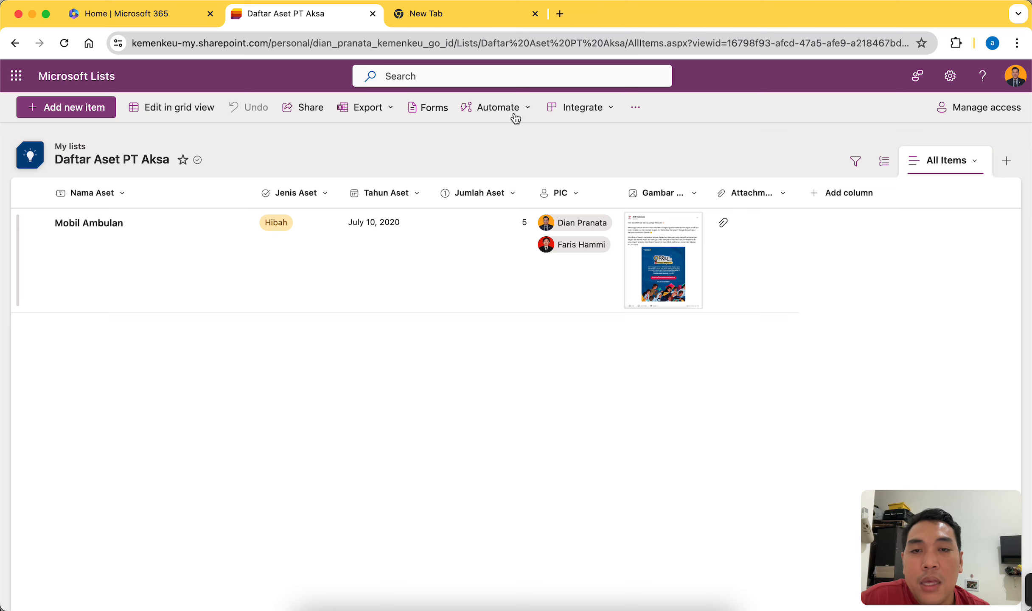
pyautogui.click(511, 109)
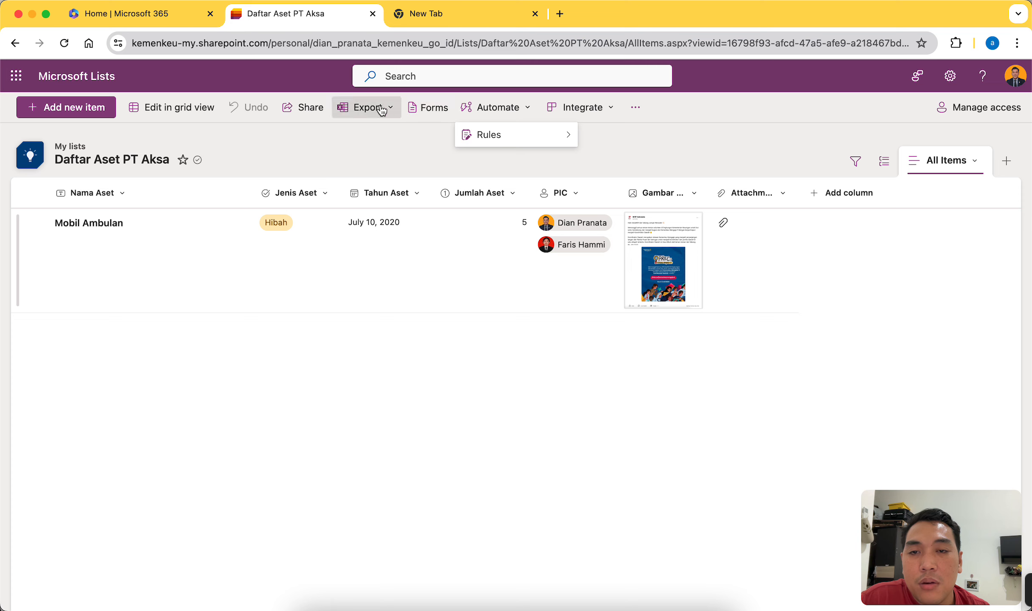
pyautogui.click(368, 107)
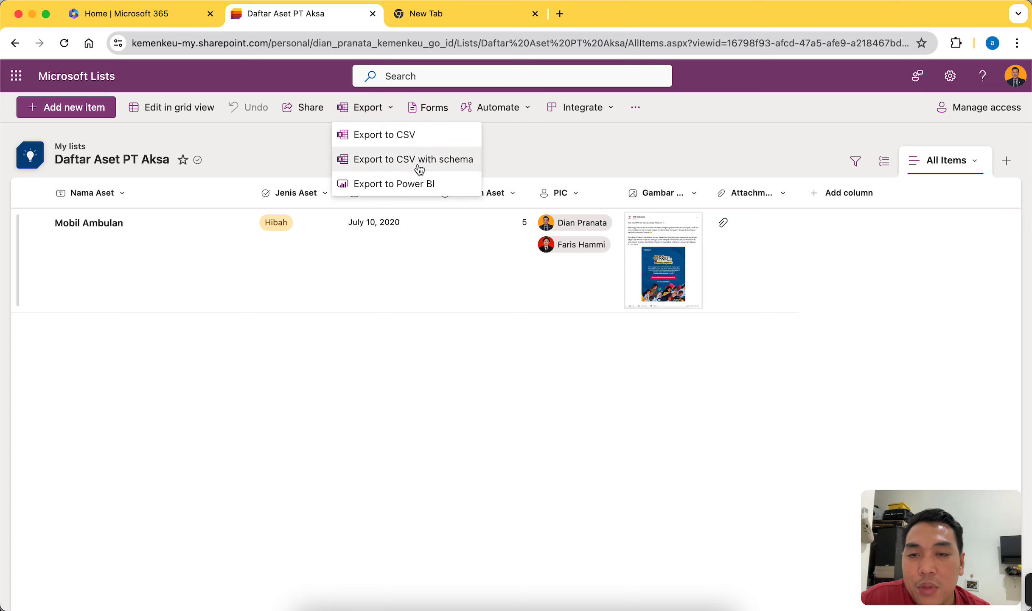
pyautogui.click(530, 150)
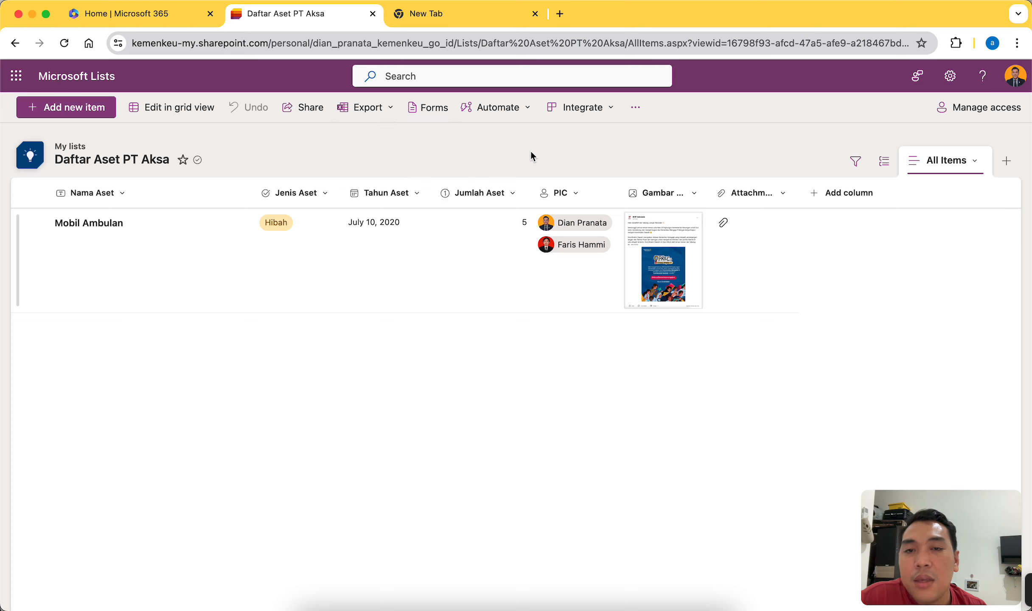
pyautogui.click(613, 108)
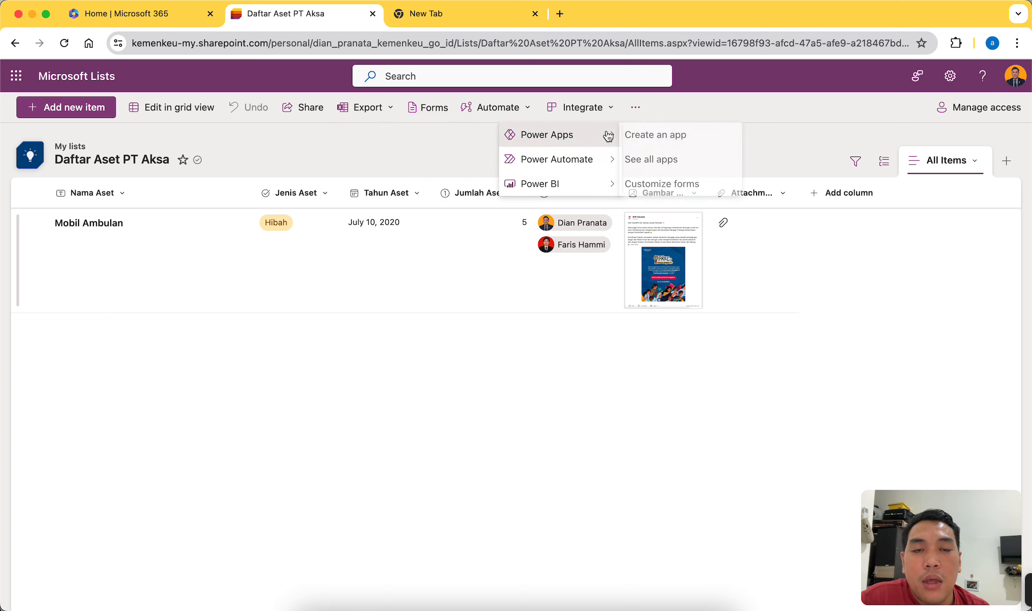
pyautogui.click(800, 143)
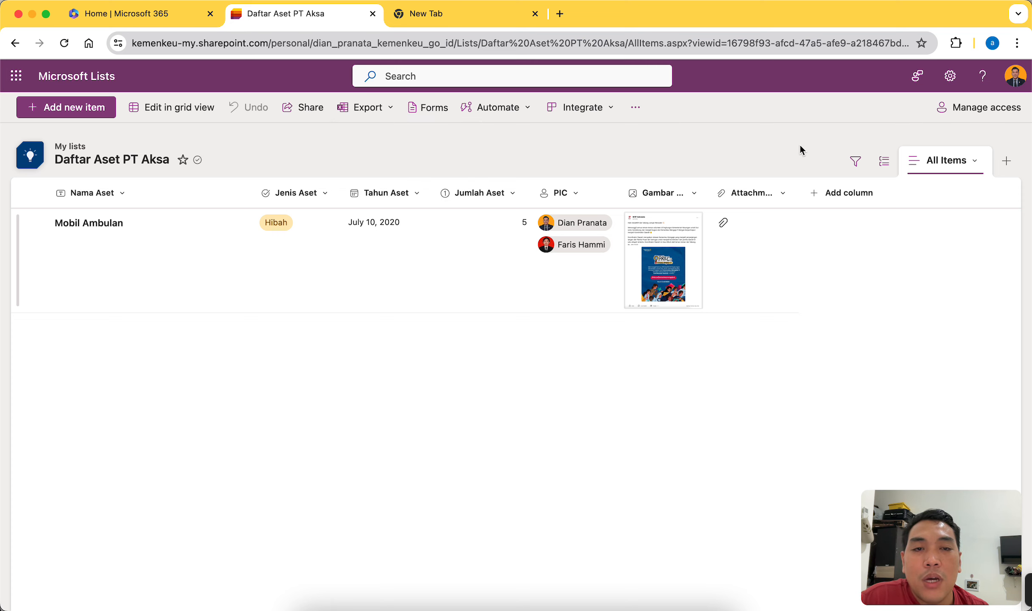
pyautogui.click(635, 108)
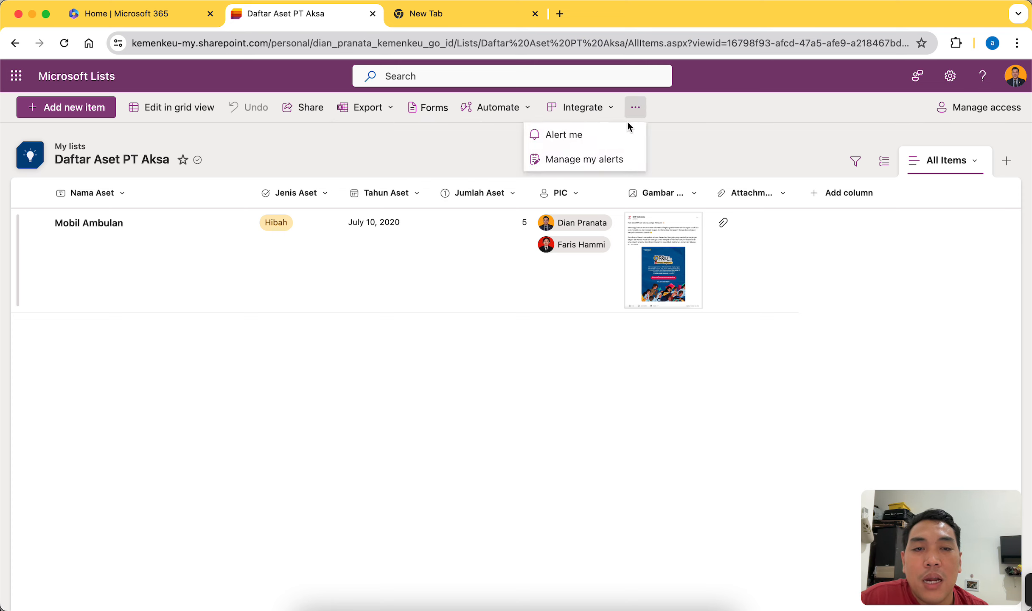
pyautogui.click(694, 147)
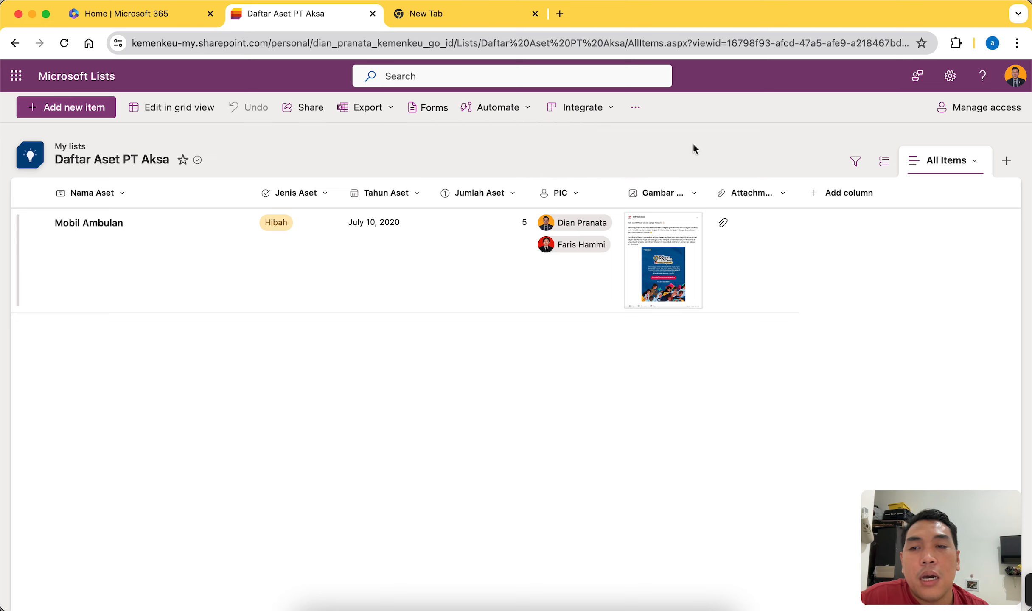